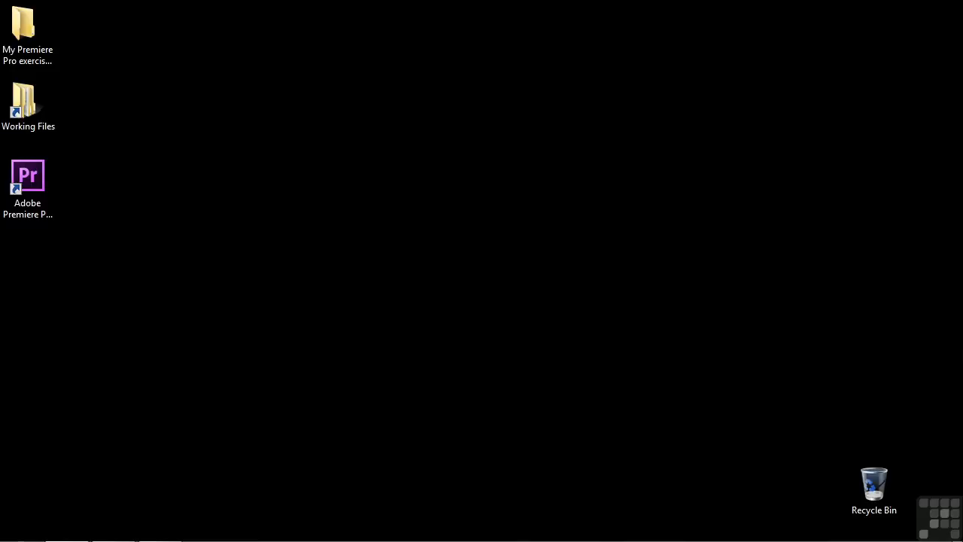
Open the project 1905-misc and noise removal.prproj from the projects folder in Working Files.
double_click(23, 121)
double_click(360, 262)
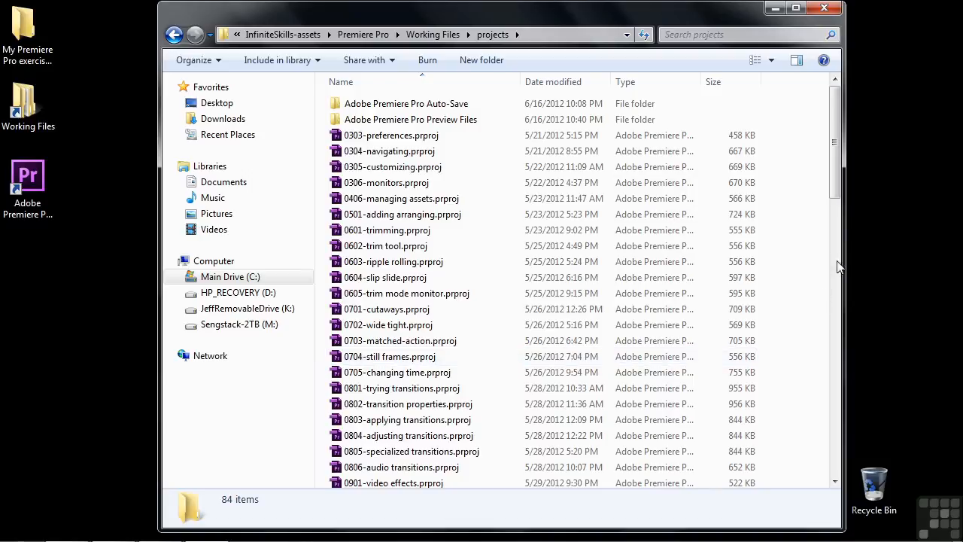
left_click_drag(835, 166, 833, 478)
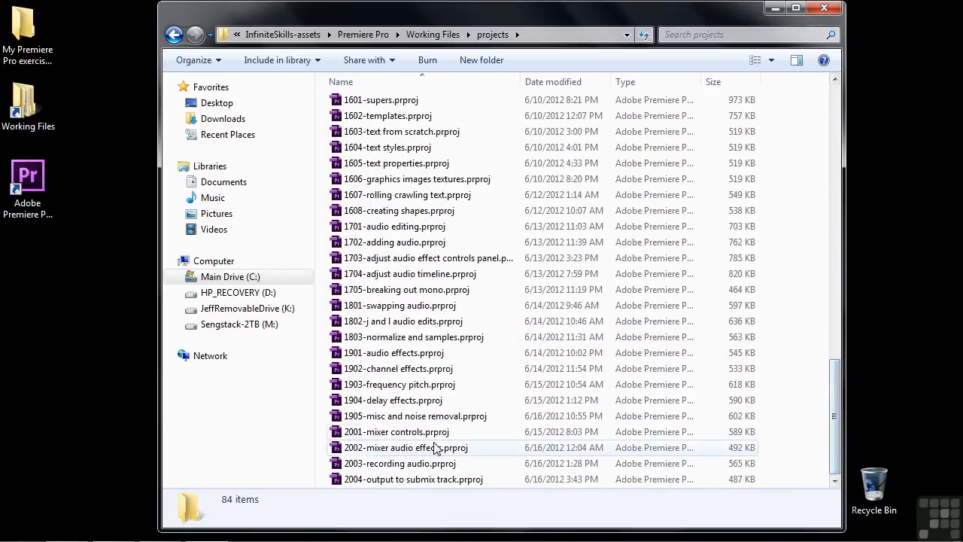
double_click(394, 418)
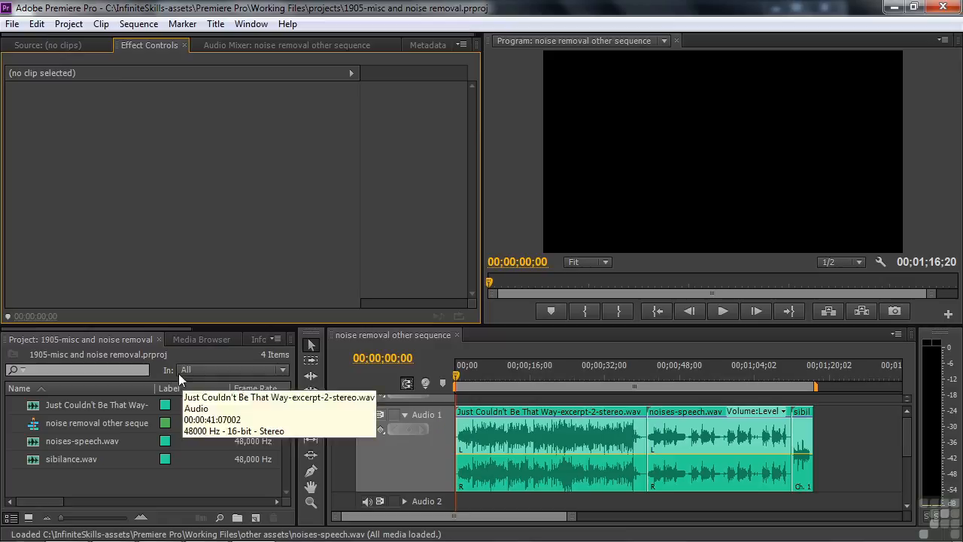
Bring up the Effects list and expand the Audio Effects folder as far as the Invert and Mute effects.
left_click_drag(161, 328, 271, 335)
left_click(143, 341)
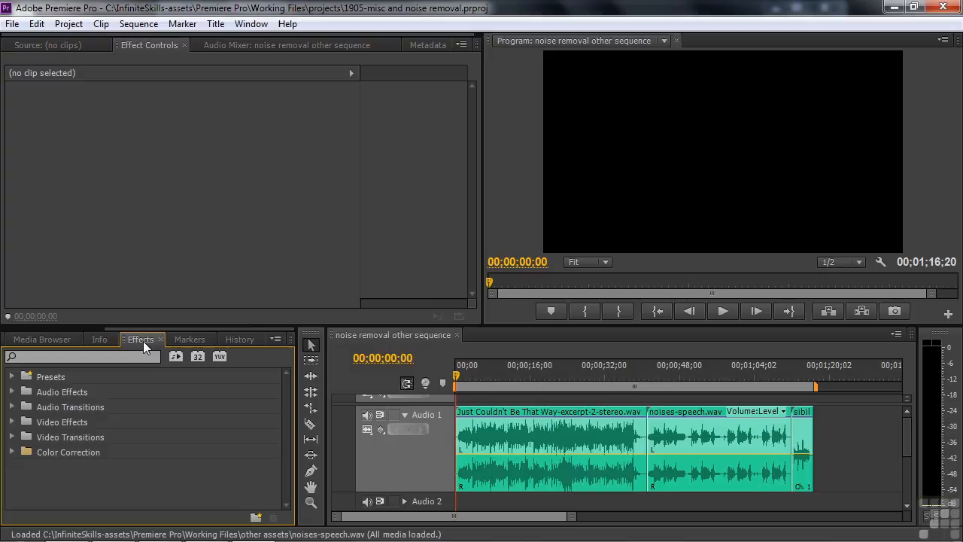
left_click(23, 393)
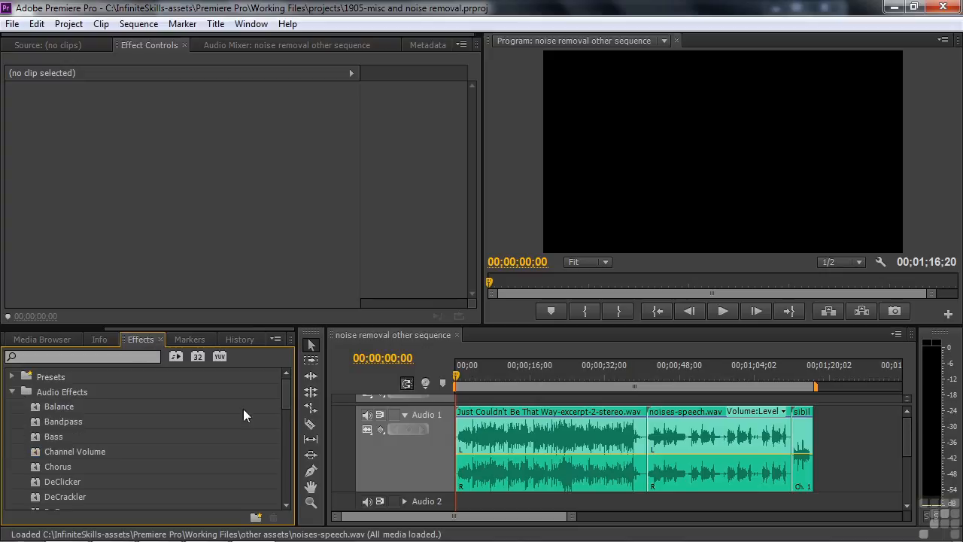
left_click_drag(287, 389, 280, 444)
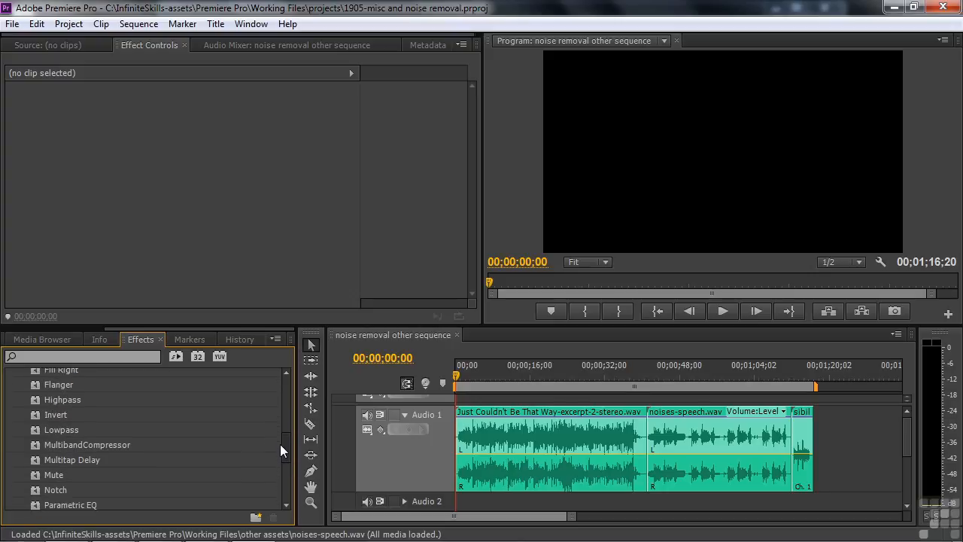
Select the Just Couldn't Be That Way music clip in the sequence and play it from about 4 seconds.
left_click(495, 447)
left_click(475, 373)
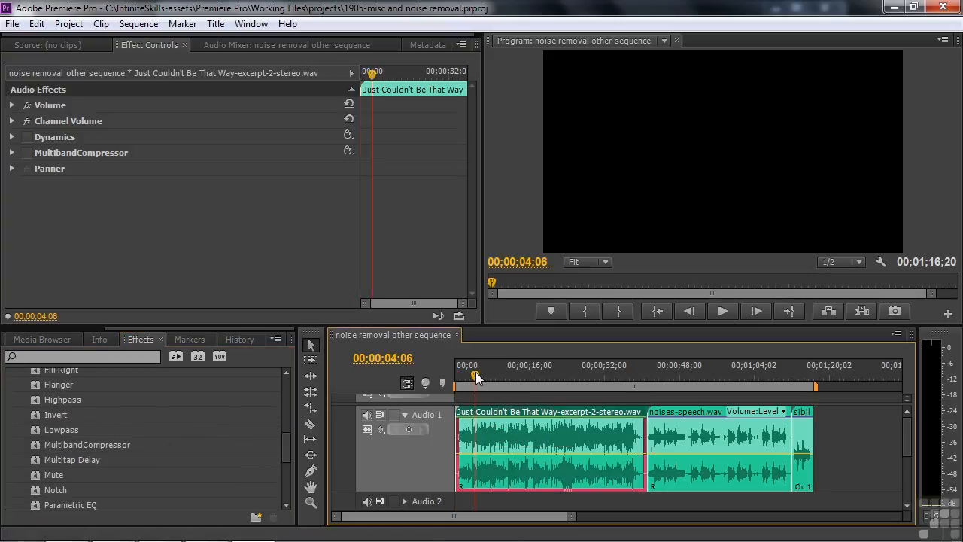
key("space")
key("space")
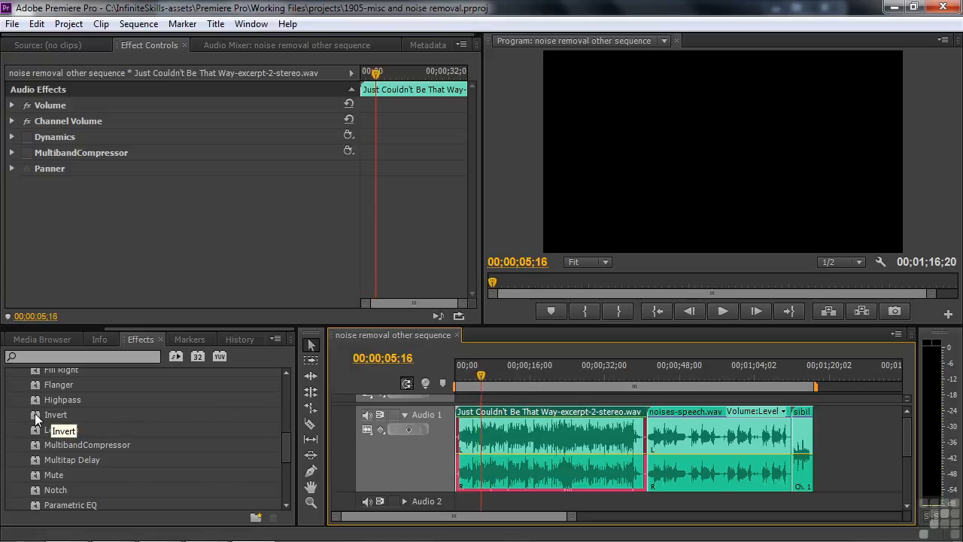
Audition the Invert audio effect on the music clip and remove it from the clip.
double_click(35, 413)
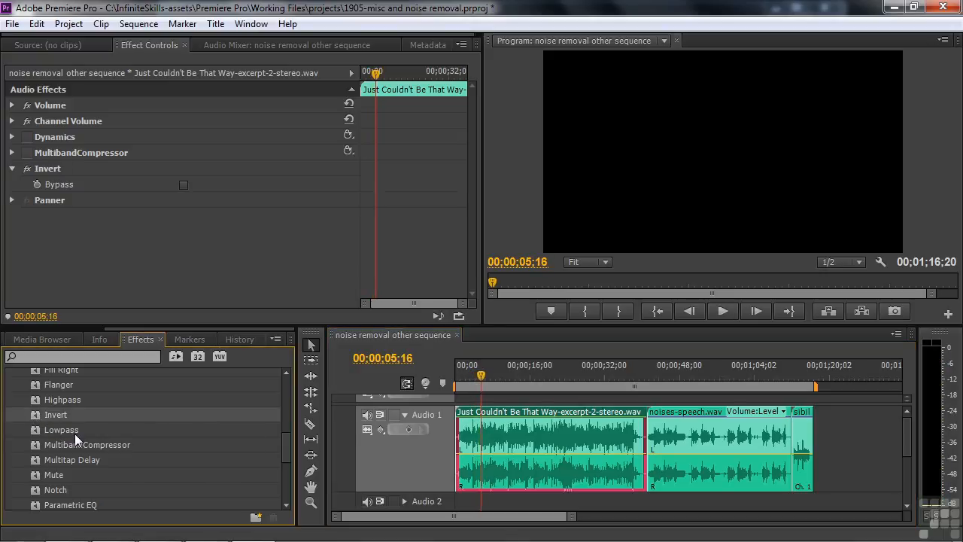
key("space")
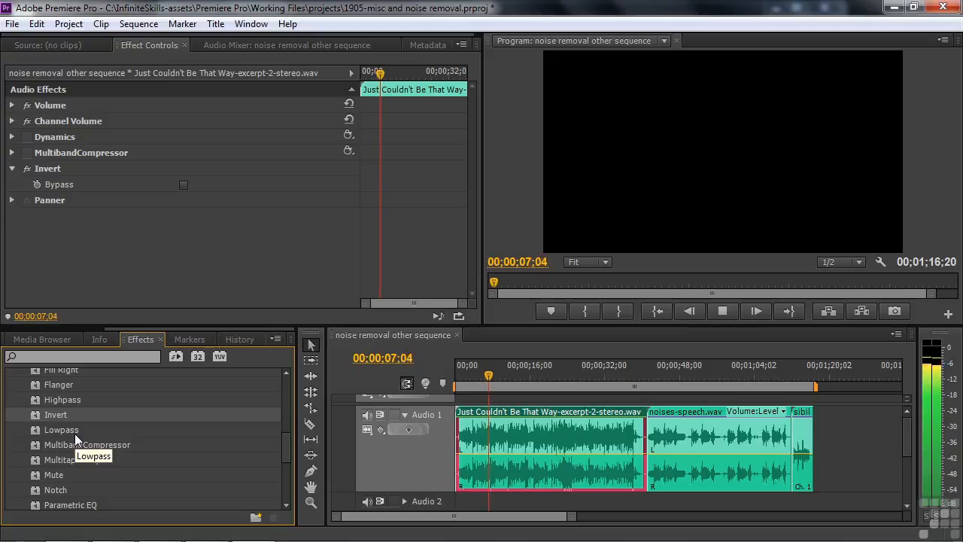
key("space")
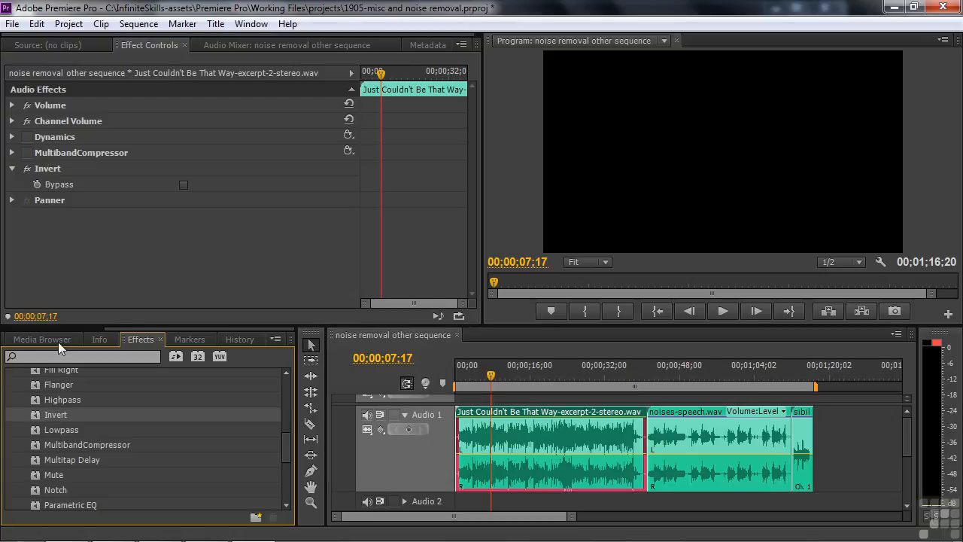
left_click(43, 167)
key("Delete")
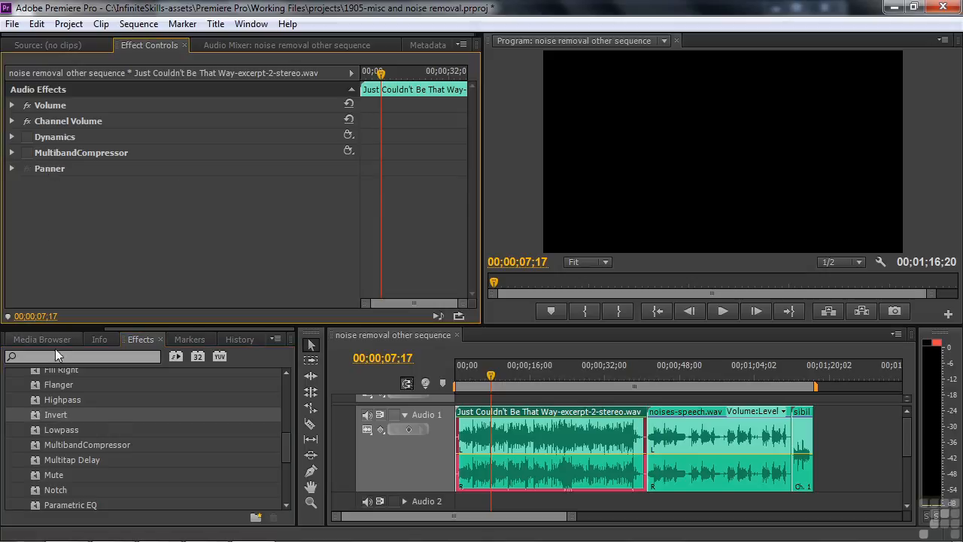
Try the Mute effect on the music clip, raising its main Mute value to 0.8 during playback, and delete the effect.
left_click_drag(288, 443, 286, 448)
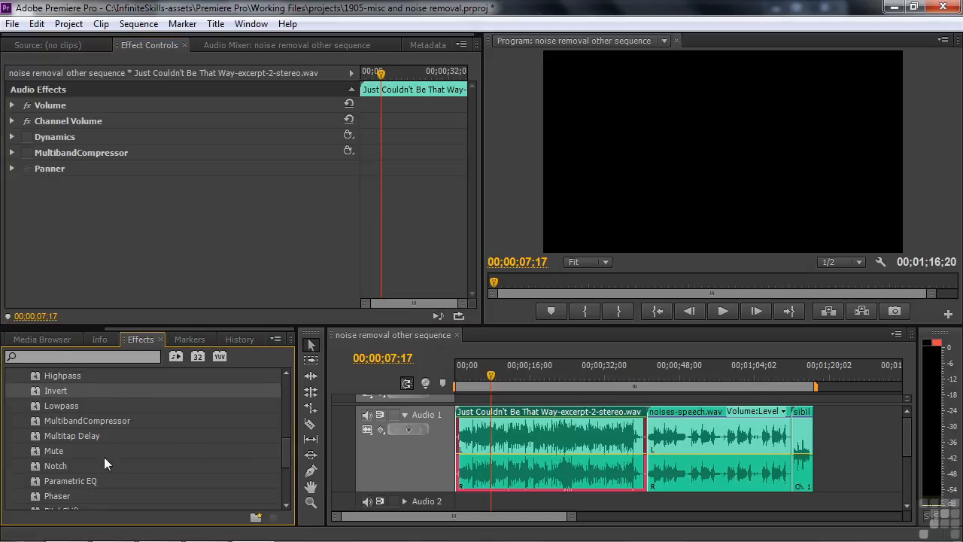
double_click(38, 452)
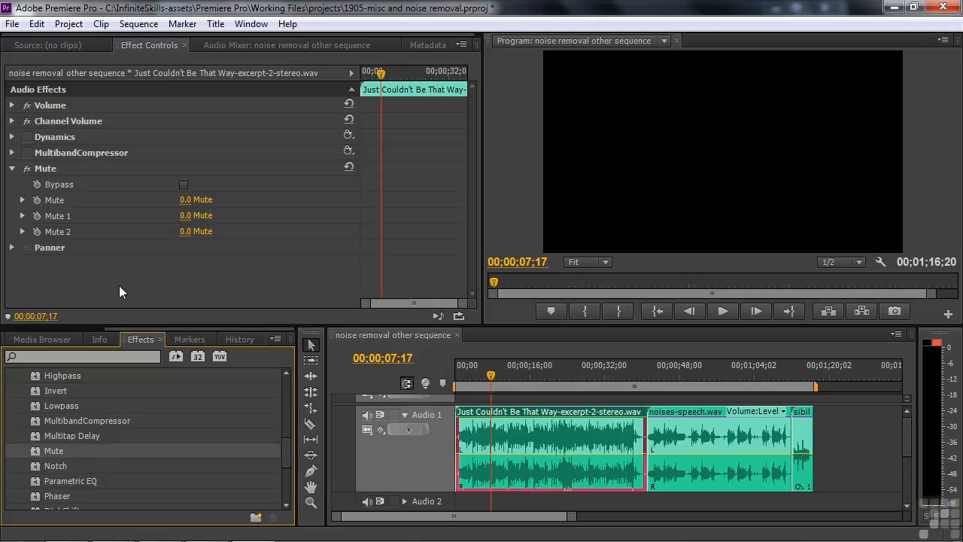
left_click(23, 200)
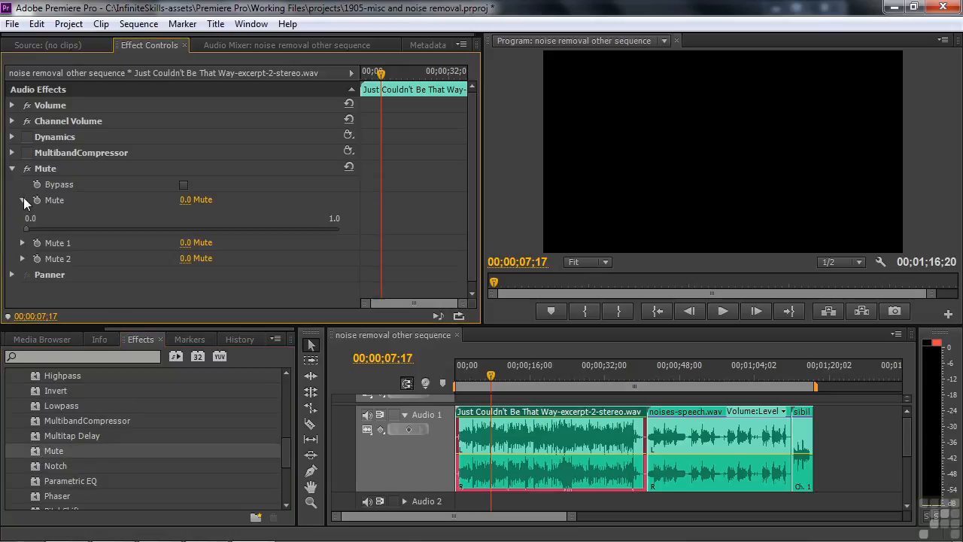
key("space")
left_click_drag(26, 229, 271, 248)
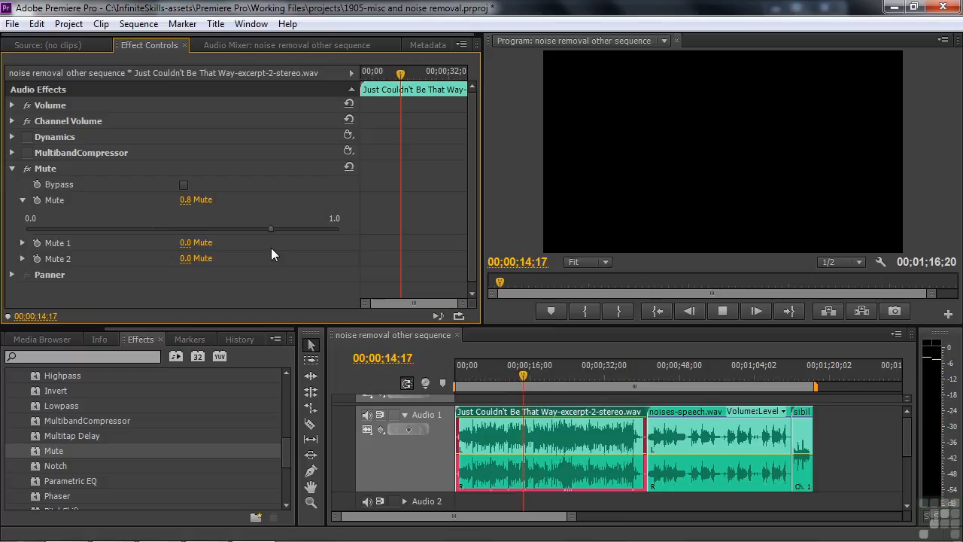
left_click(39, 168)
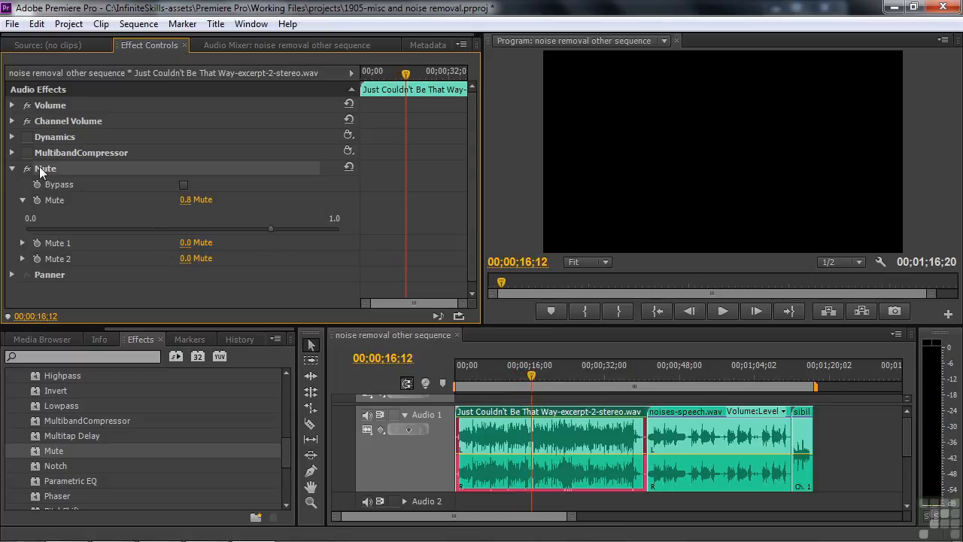
key("Delete")
Expand the Dynamics effect on the music clip and undock Effect Controls into a floating window enlarged to show the custom setup.
left_click_drag(289, 461, 289, 483)
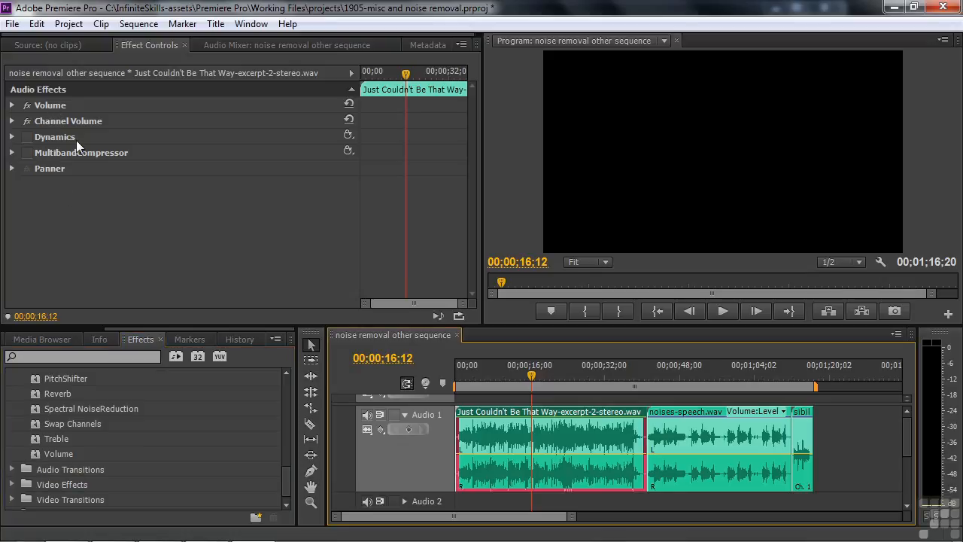
left_click(13, 137)
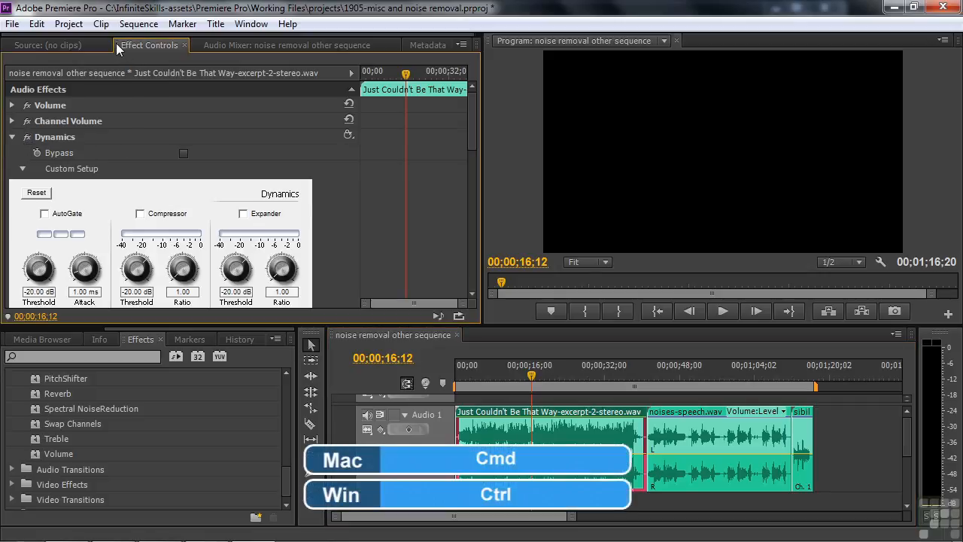
left_click_drag(118, 49, 49, 87)
left_click_drag(527, 239, 473, 252)
left_click(354, 110)
left_click_drag(466, 208, 437, 211)
left_click_drag(270, 363, 270, 533)
left_click_drag(423, 314, 431, 337)
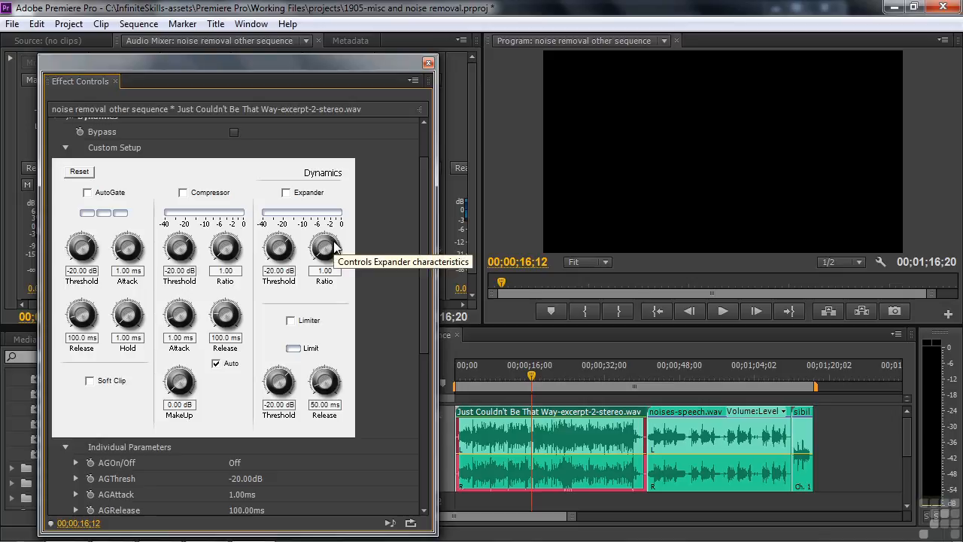
left_click_drag(422, 256, 425, 207)
left_click_drag(340, 68, 305, 27)
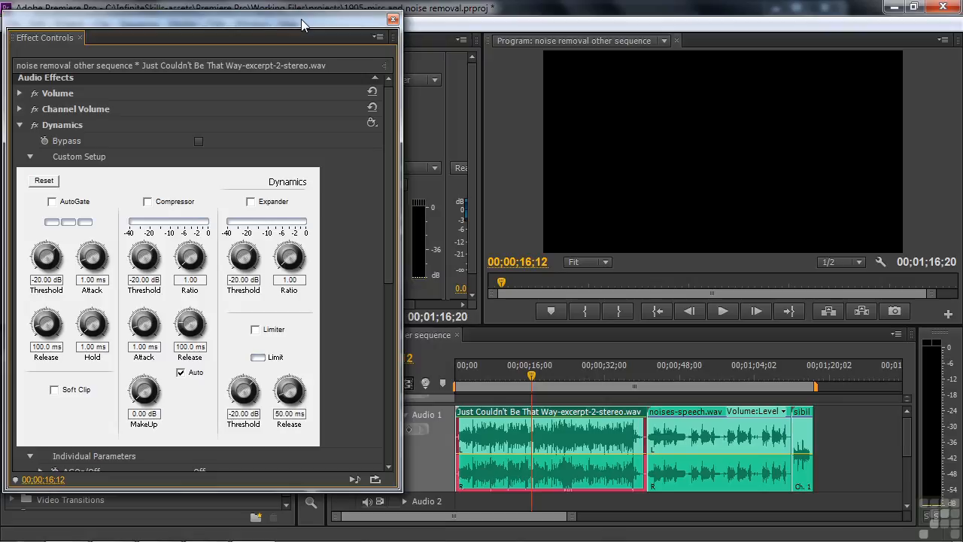
Load the autogate preset for Dynamics and set its AutoGate threshold to -34.61 dB while auditioning the clip from about 2 seconds.
left_click(467, 377)
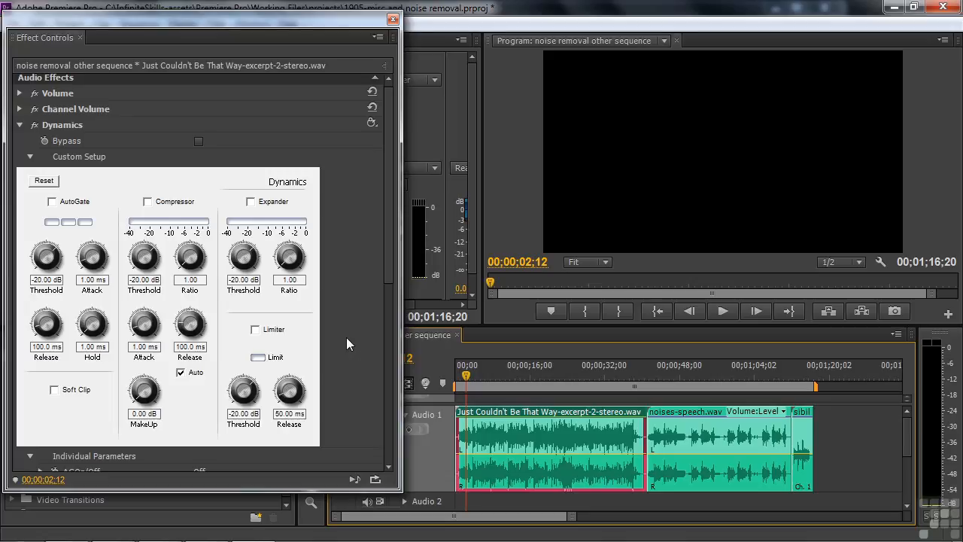
left_click(373, 126)
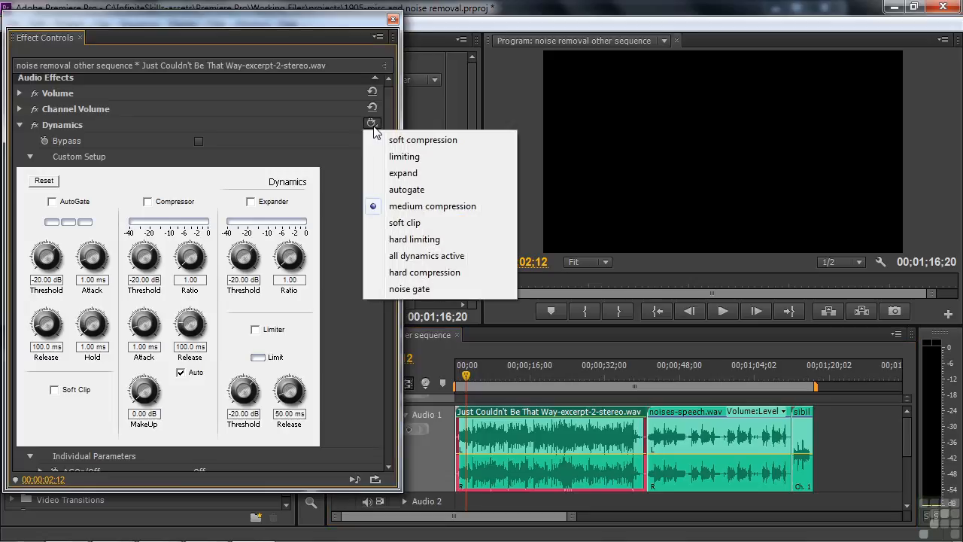
left_click(407, 189)
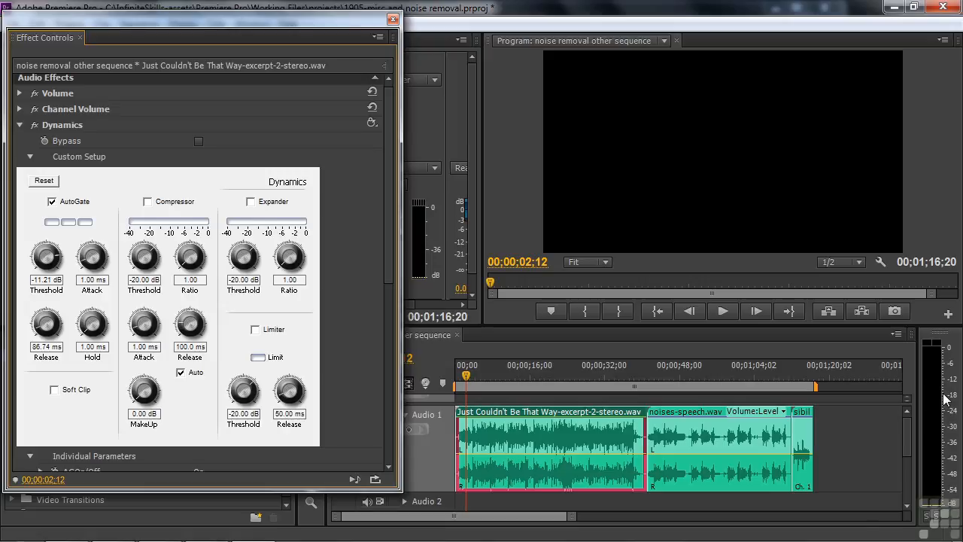
key("space")
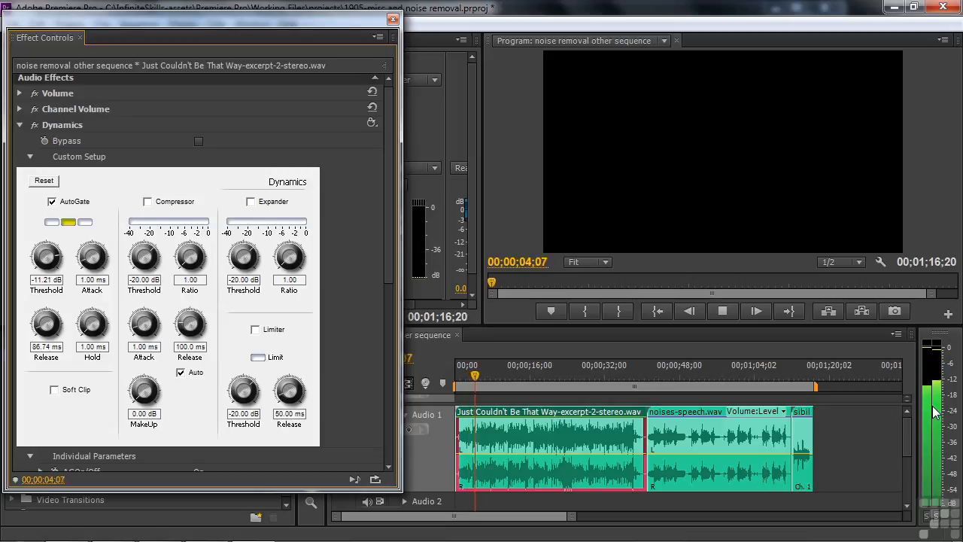
key("space")
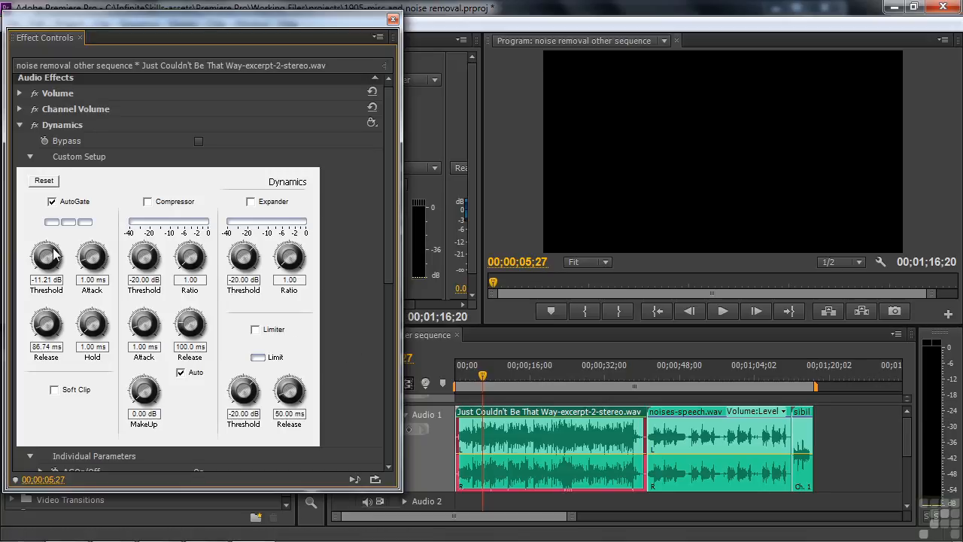
left_click_drag(45, 257, 2, 265)
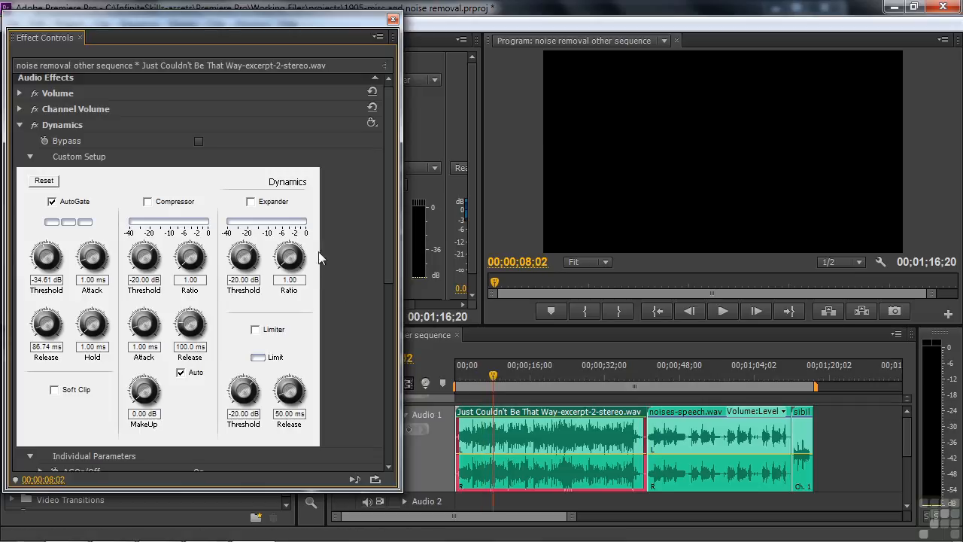
Switch Dynamics from AutoGate to Expander and audition it with a ratio of 3.83 and a threshold of -12.80 dB.
left_click(250, 201)
left_click(51, 202)
left_click_drag(285, 265, 330, 237)
left_click_drag(251, 254, 282, 292)
key("space")
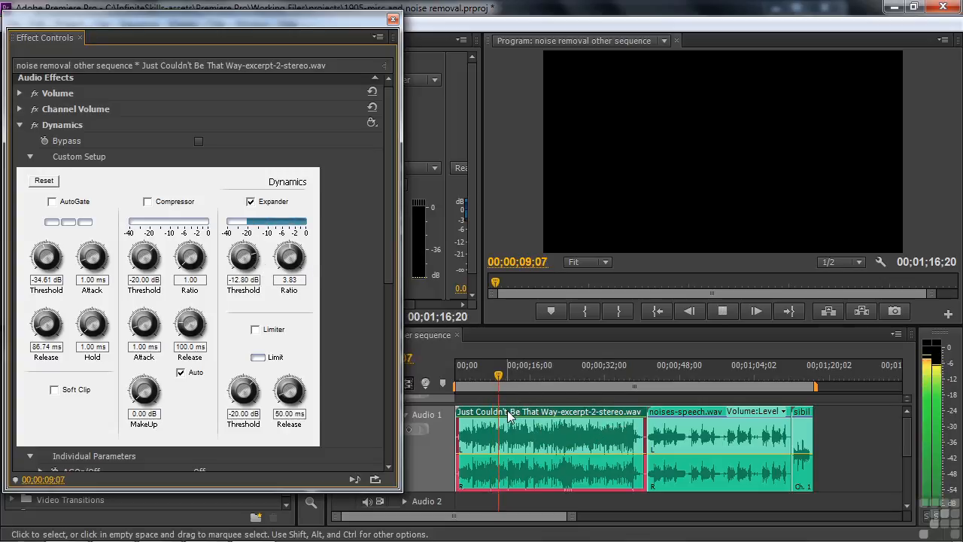
key("space")
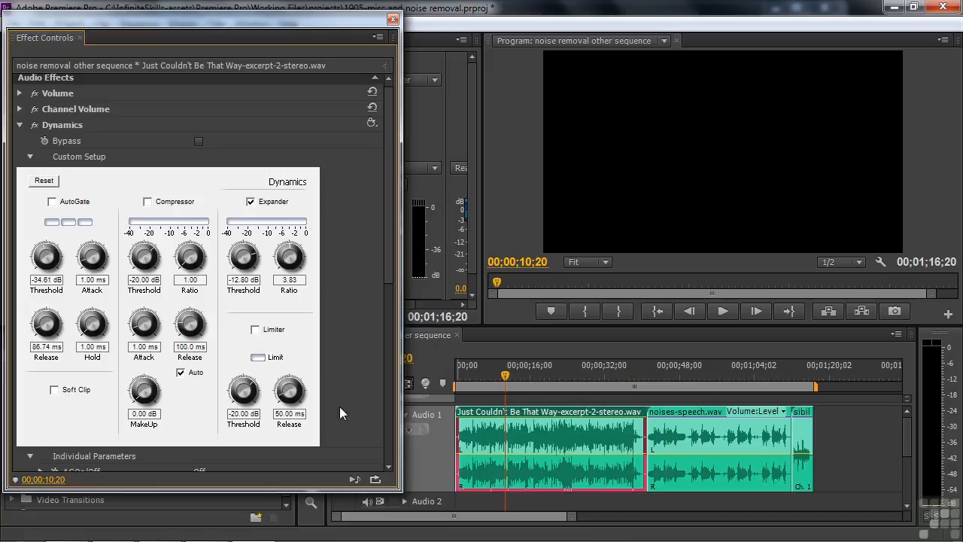
Switch Dynamics from Expander to Limiter and audition the clip with the limiter threshold at -2.90 dB.
left_click(255, 330)
left_click(722, 311)
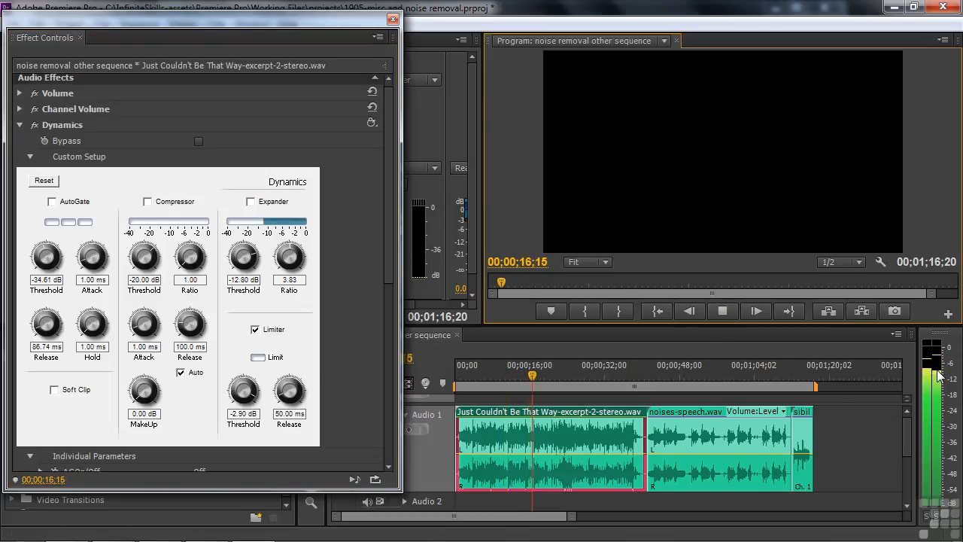
key("space")
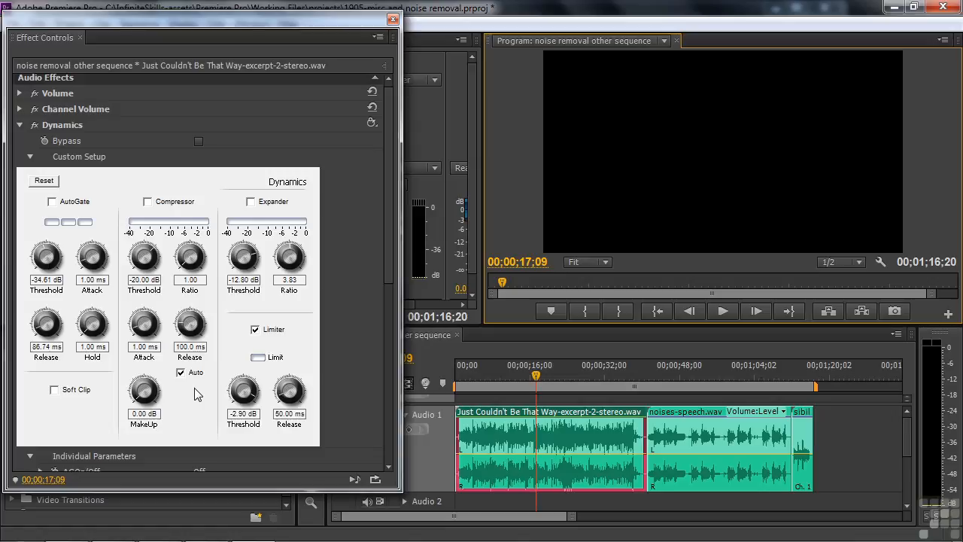
Load the medium compression preset for Dynamics and play the music clip to hear it.
left_click(372, 123)
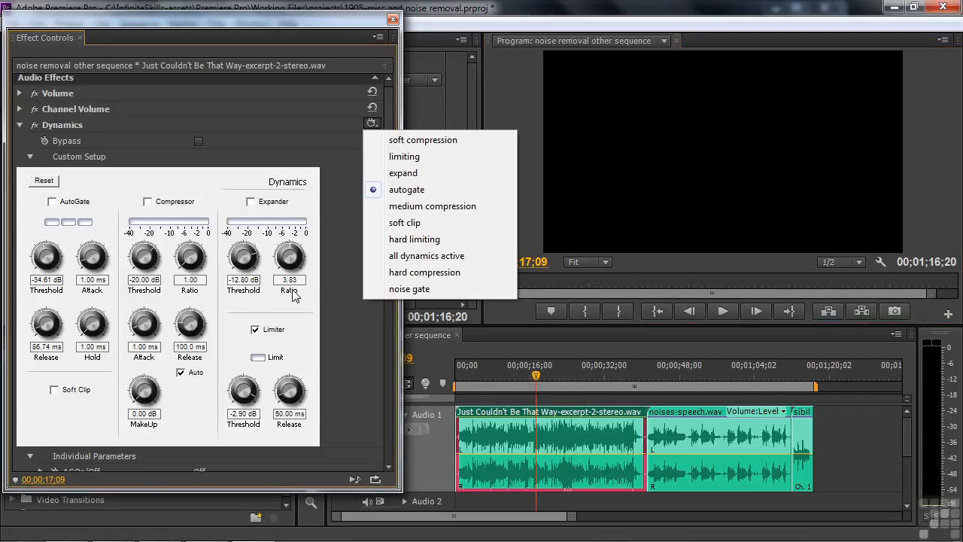
left_click(435, 206)
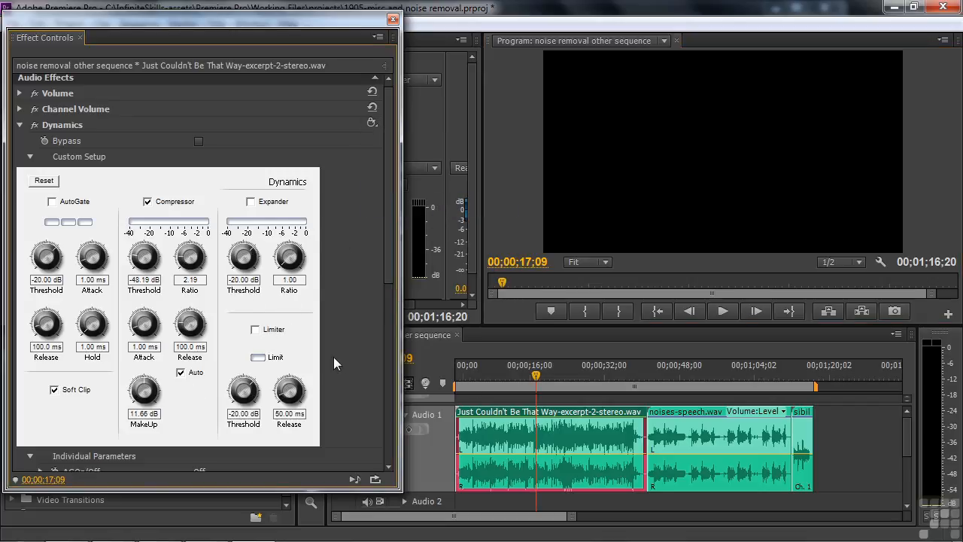
key("space")
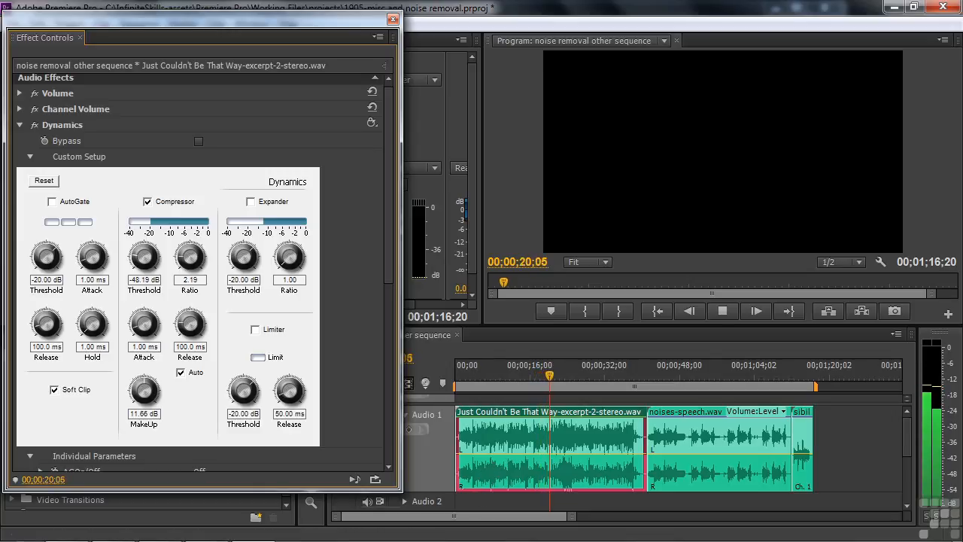
key("space")
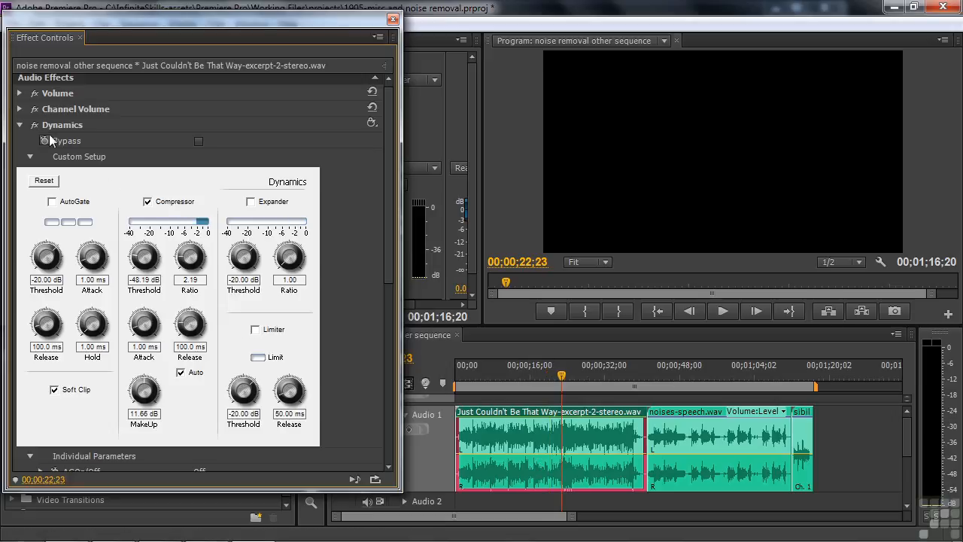
Turn off Dynamics on the music clip, switch to MultibandCompressor and move the crossover between its Mid and High bands slightly higher.
left_click(23, 124)
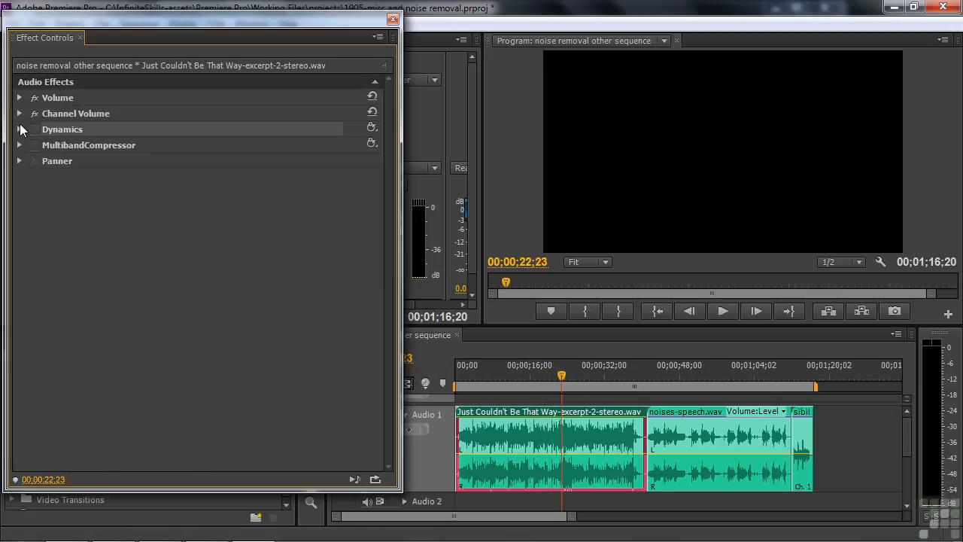
left_click(22, 146)
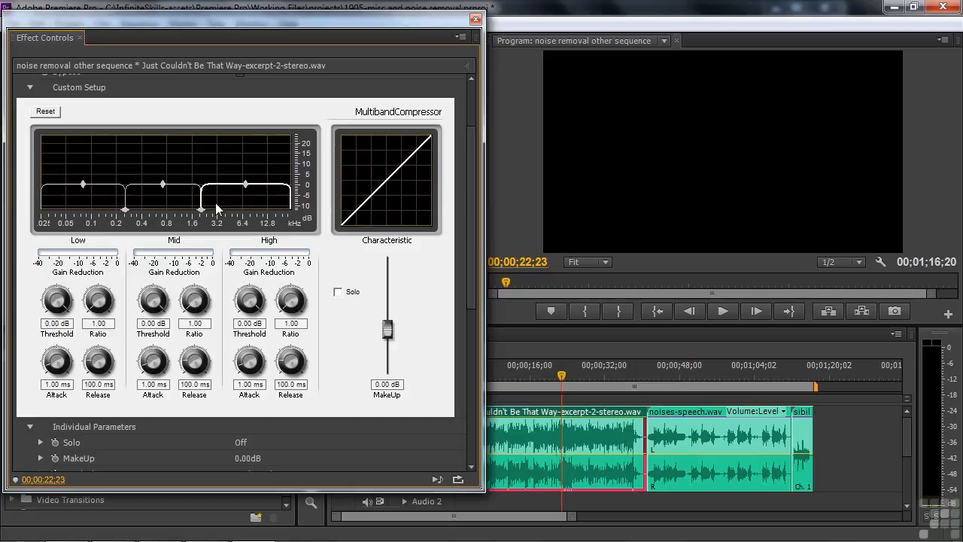
left_click_drag(201, 213, 207, 213)
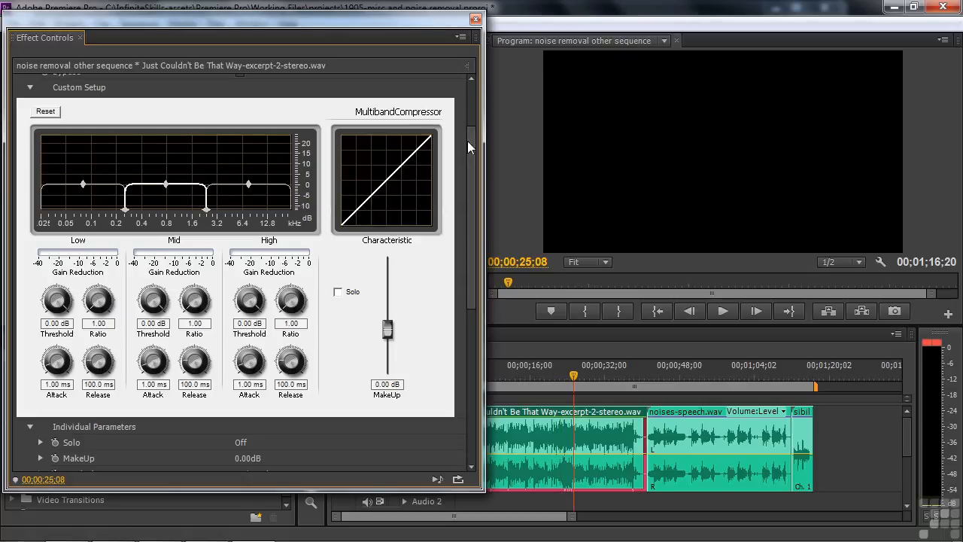
Load the Music mastering preset for MultibandCompressor and audition the music clip from about 25 seconds.
left_click_drag(473, 165, 467, 135)
left_click(455, 106)
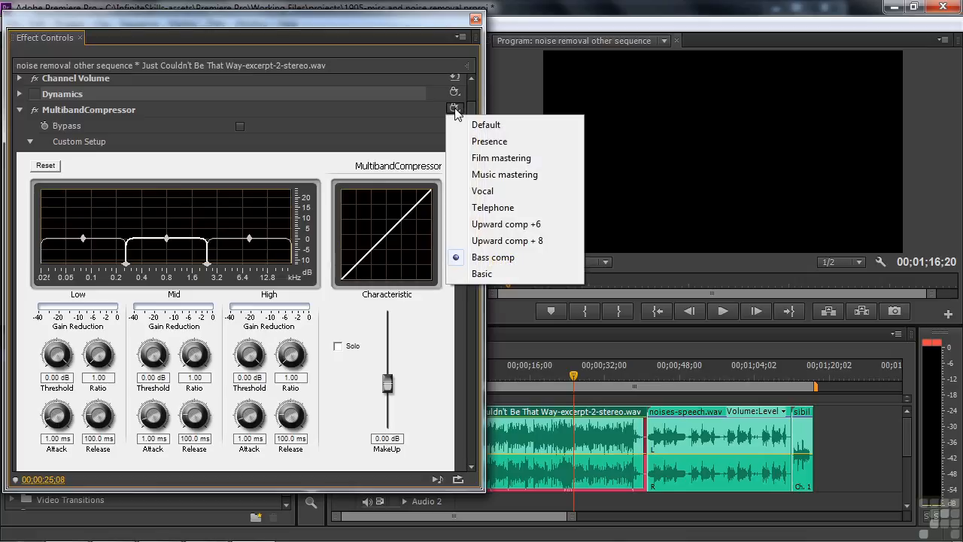
left_click(475, 175)
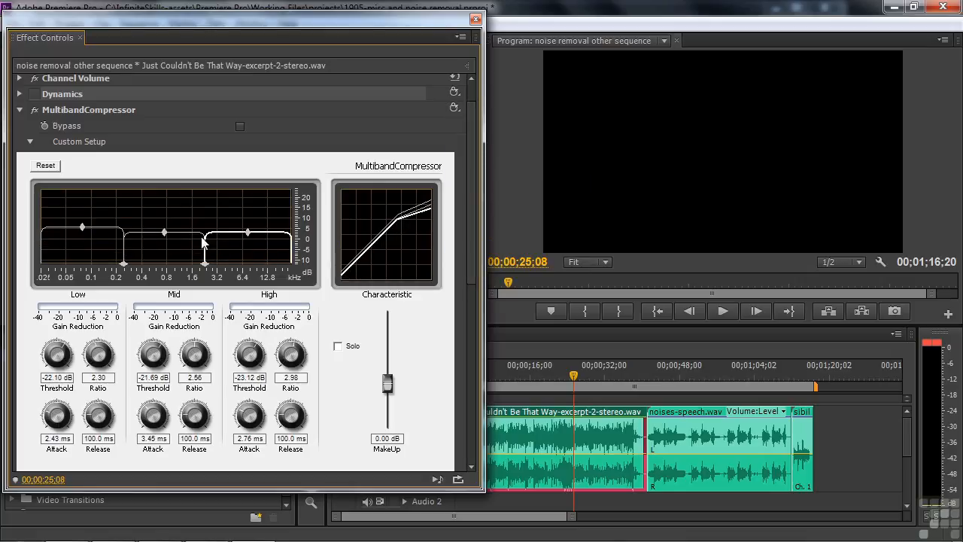
key("space")
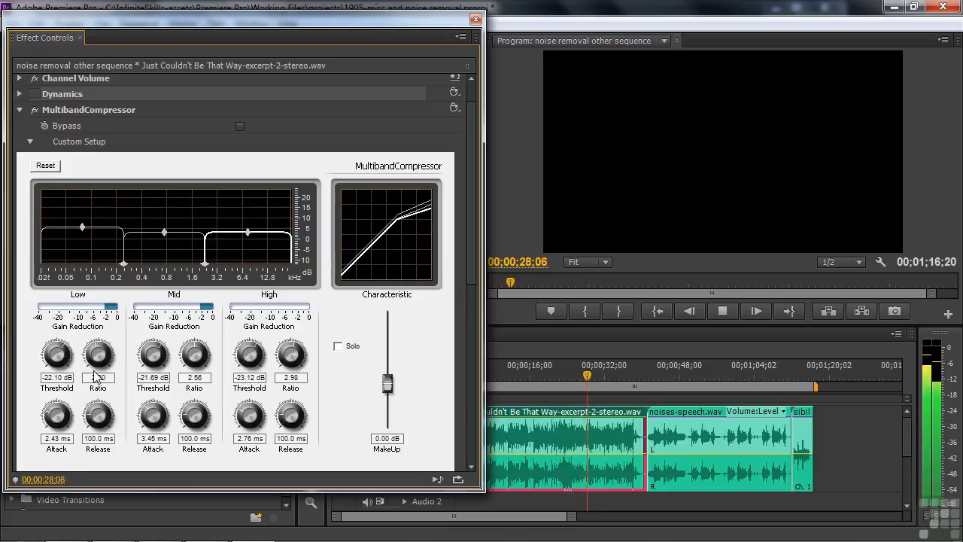
key("space")
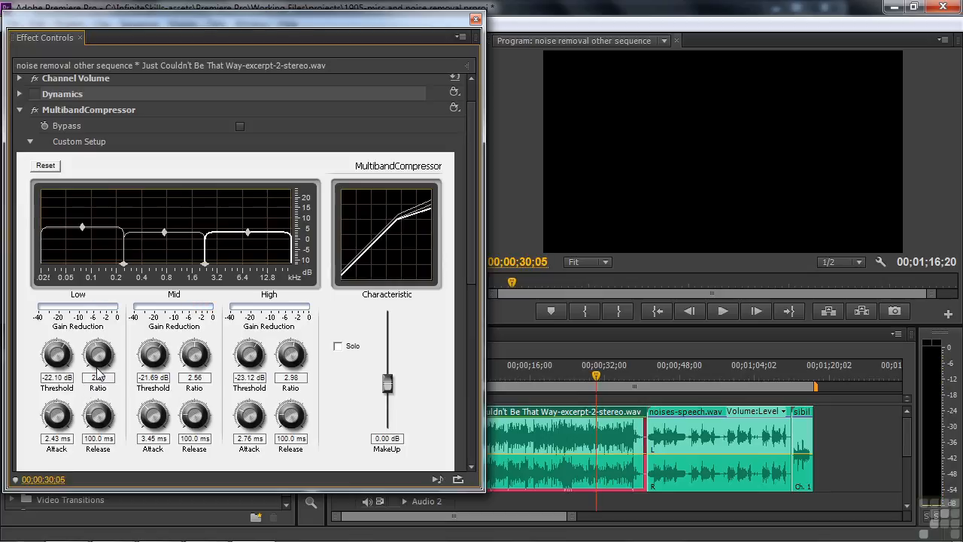
key("space")
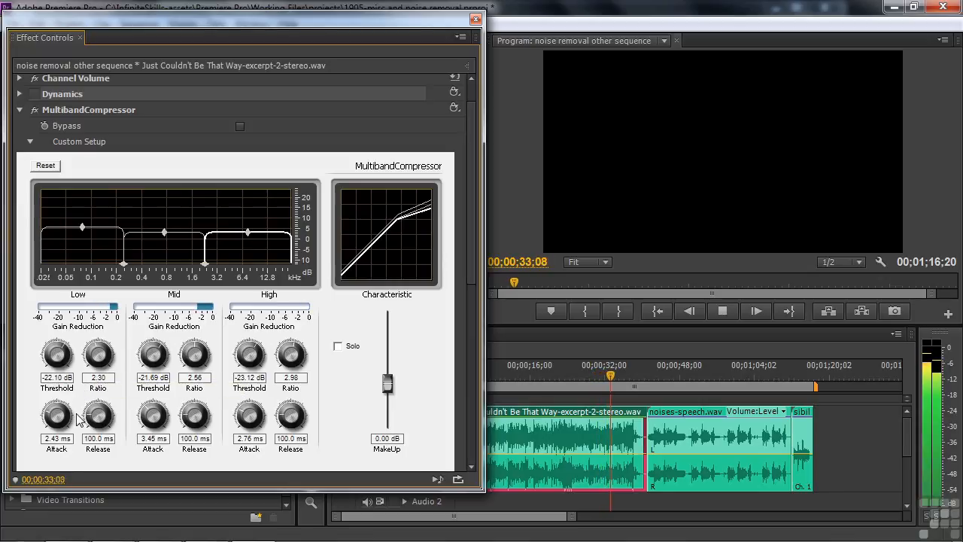
key("space")
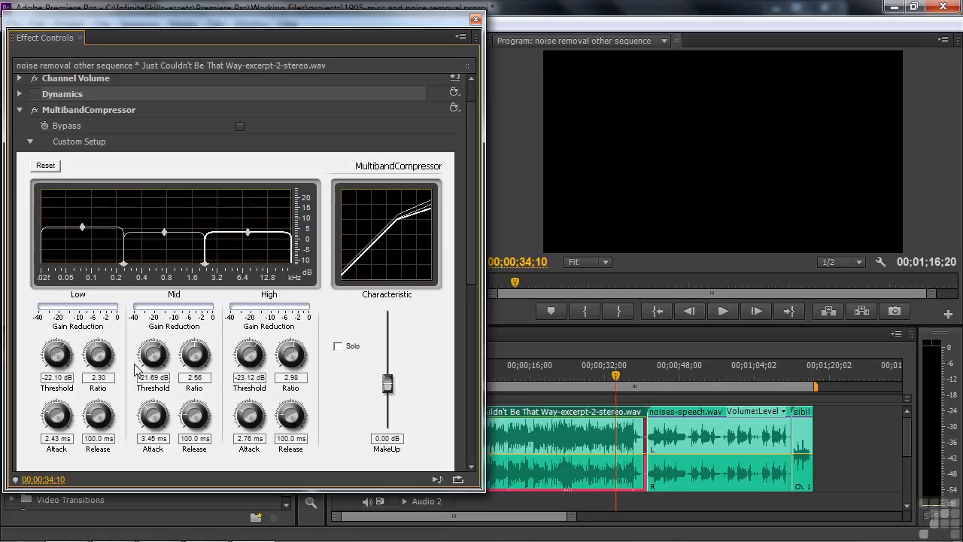
Load the Telephone preset for MultibandCompressor and raise the lower frequency limit of its High band while auditioning the clip.
left_click(456, 108)
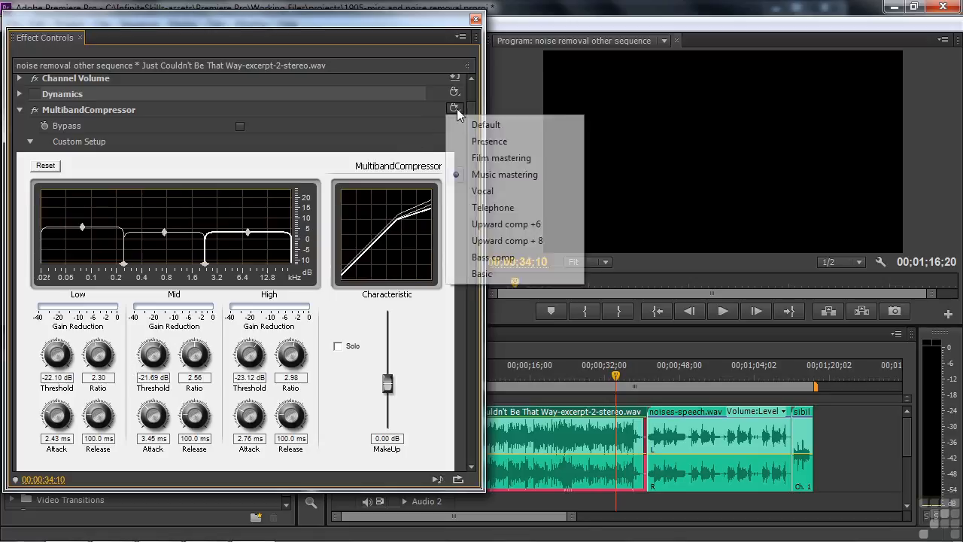
left_click(493, 207)
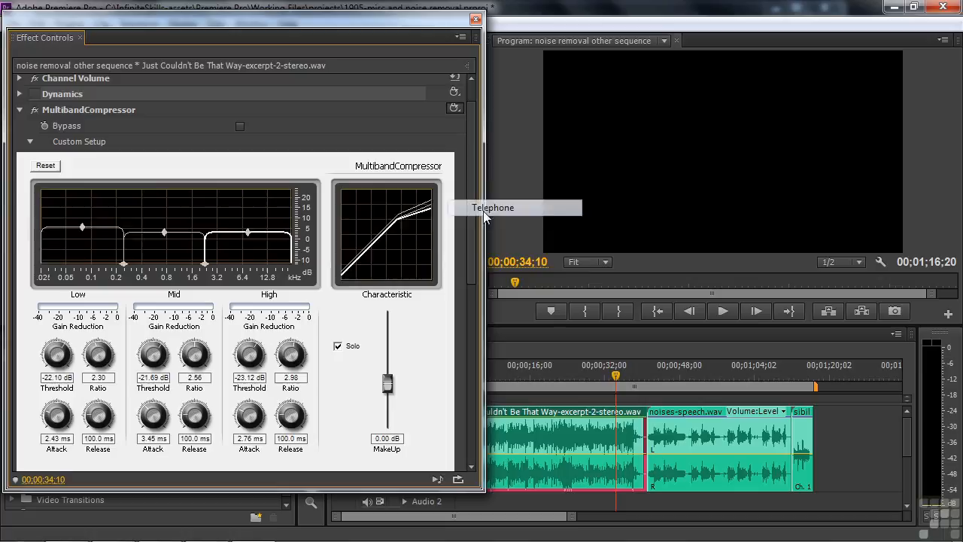
key("space")
key("space")
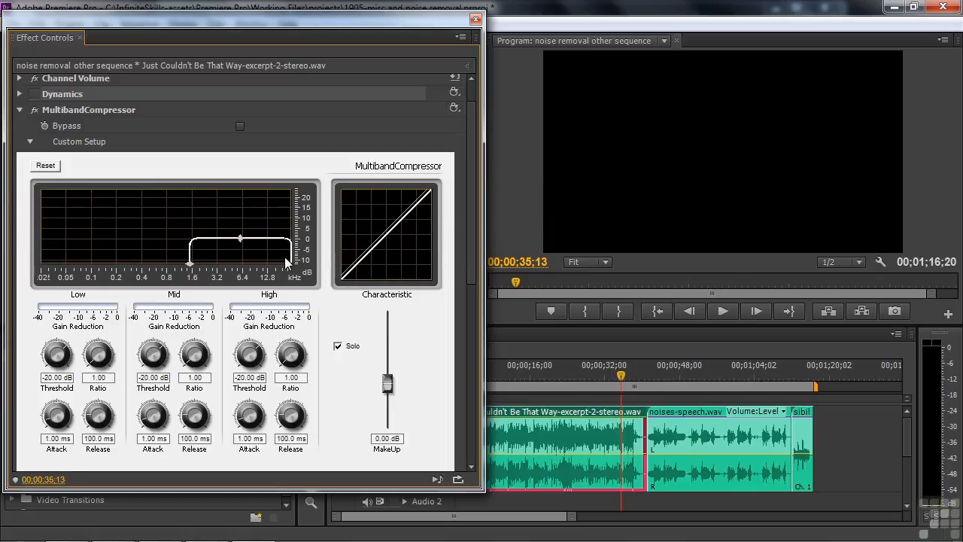
key("space")
mouse_move(191, 263)
left_mouse_down()
mouse_move(150, 262)
mouse_move(198, 262)
left_mouse_up()
Load the Bass comp preset for MultibandCompressor, audition the clip from its beginning and turn the effect off.
left_click(453, 107)
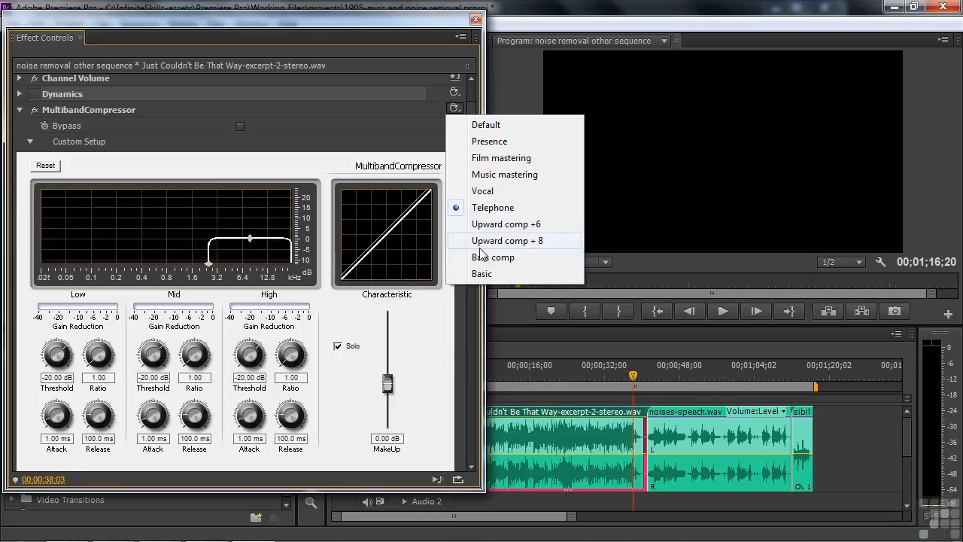
left_click(481, 254)
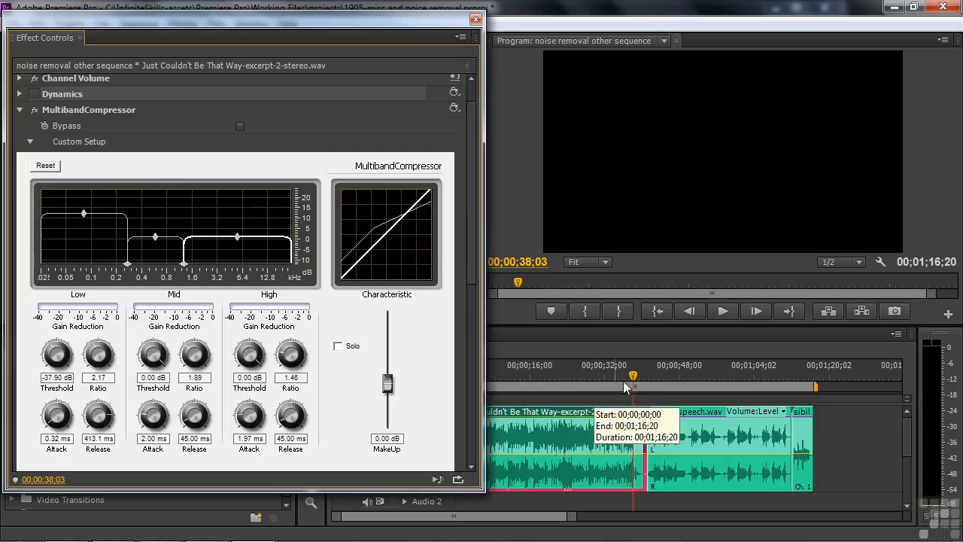
left_click_drag(634, 376, 453, 397)
key("space")
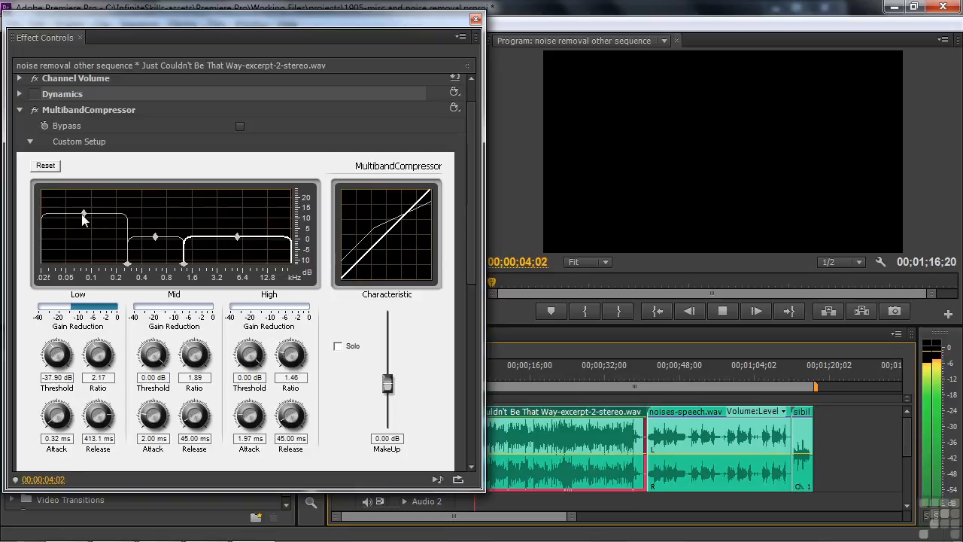
left_click(35, 110)
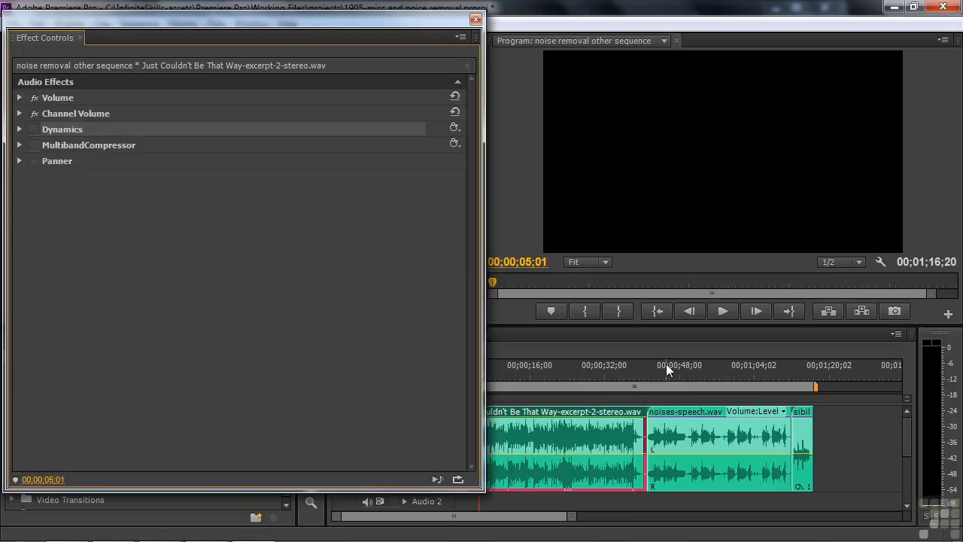
Select the noises-speech.wav clip, enable its DeHummer effect and play the start of the clip to hear the hum.
left_click(681, 413)
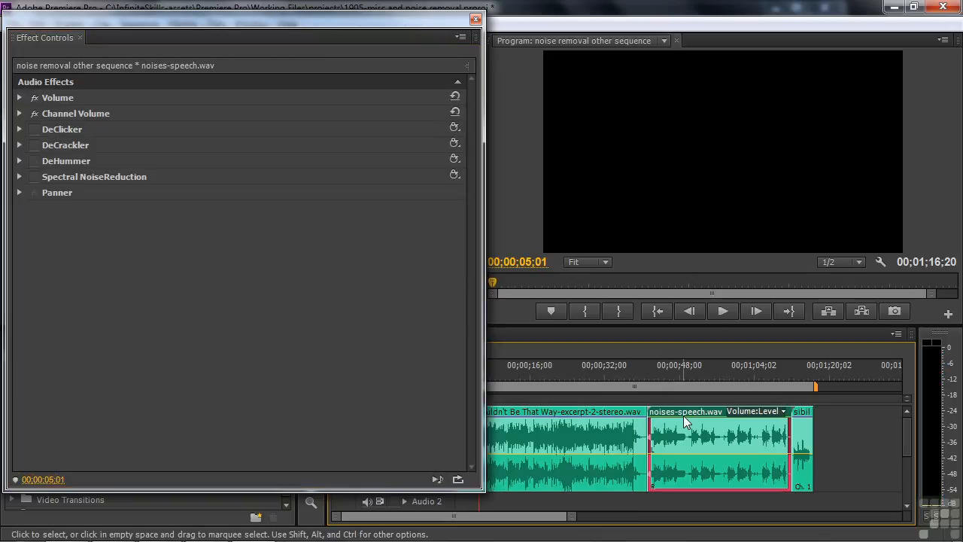
left_click(660, 369)
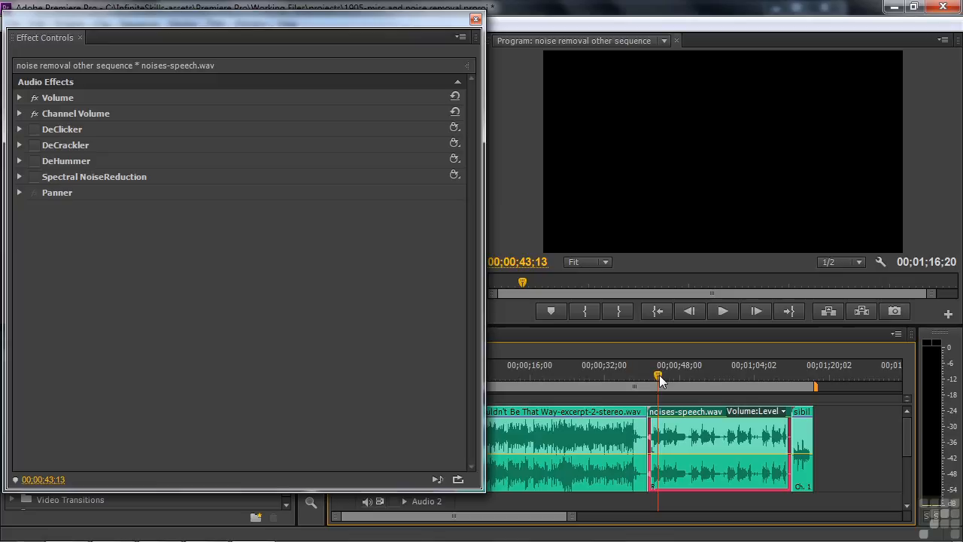
left_click(35, 161)
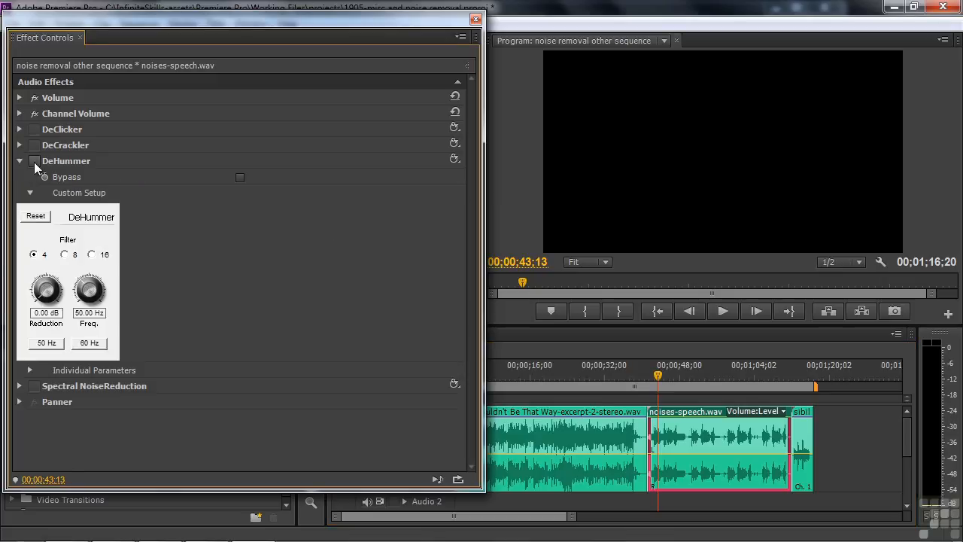
left_click(655, 384)
key("space")
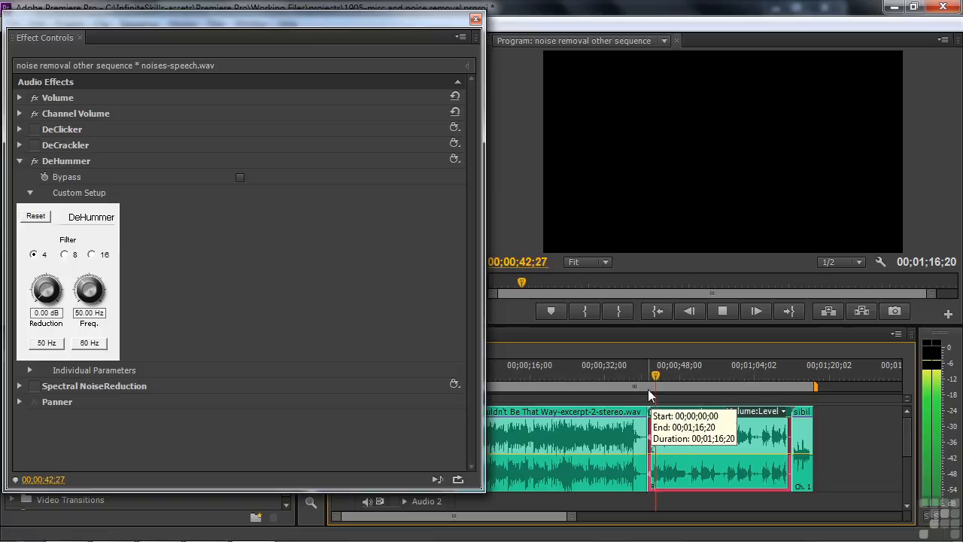
key("space")
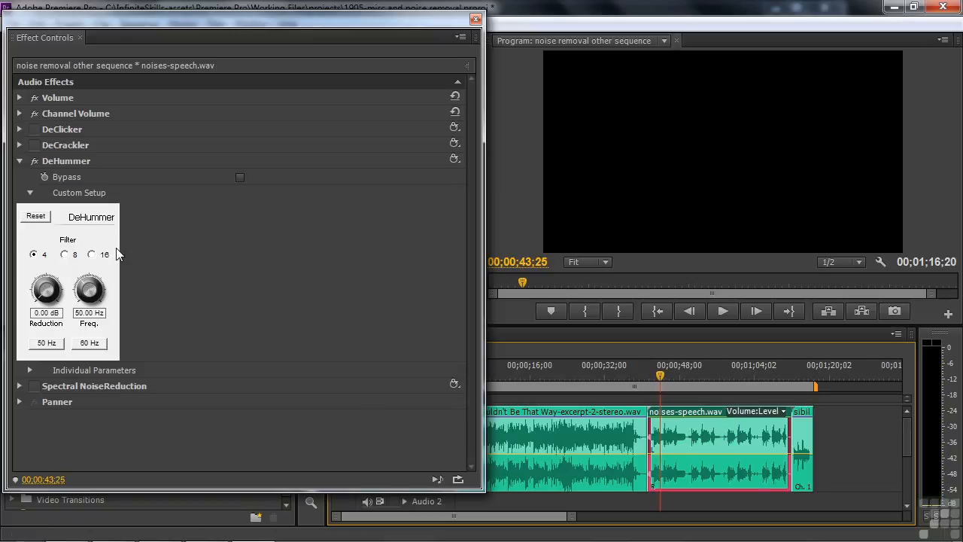
Set DeHummer to 60 Hz with a reduction of 15.75 dB and audition the speech clip from its start.
left_click(92, 343)
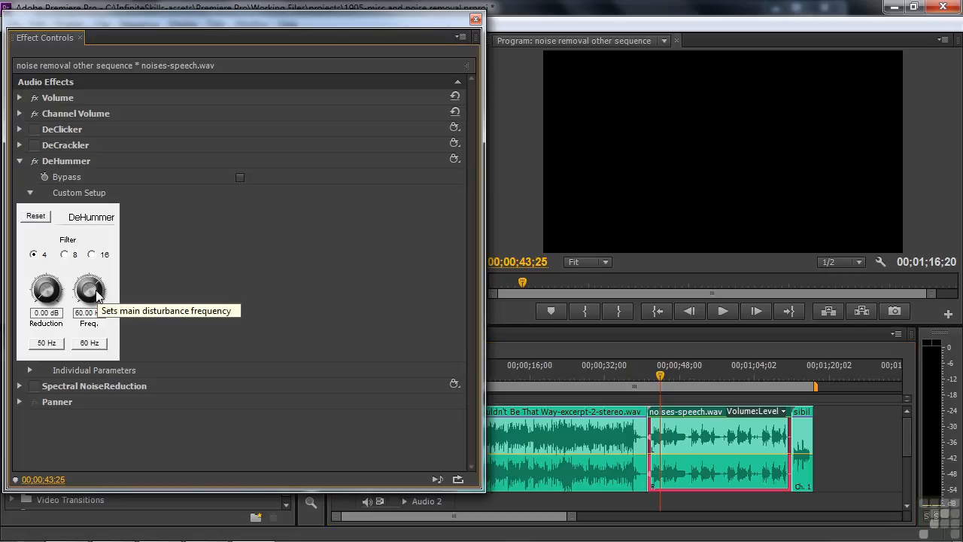
left_click_drag(48, 295, 131, 276)
left_click(664, 395)
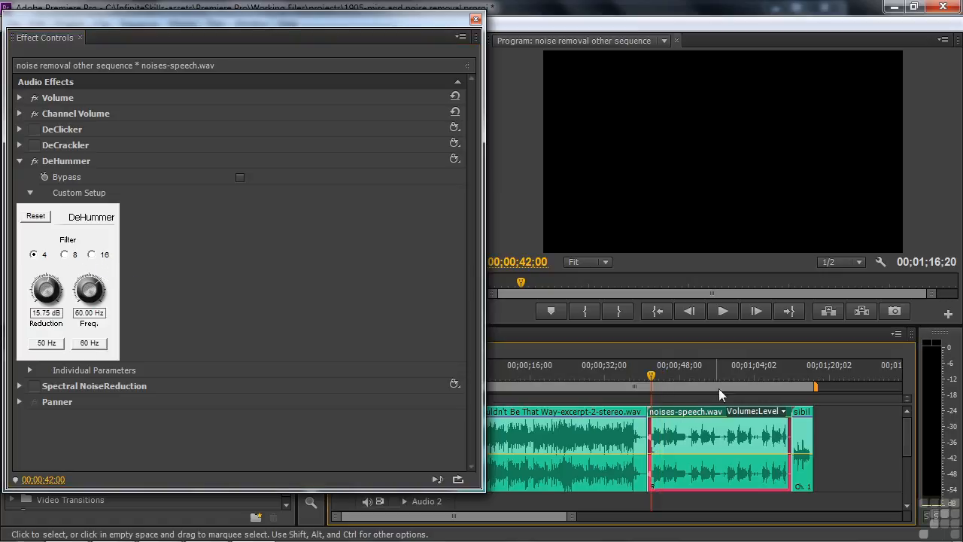
left_click(723, 316)
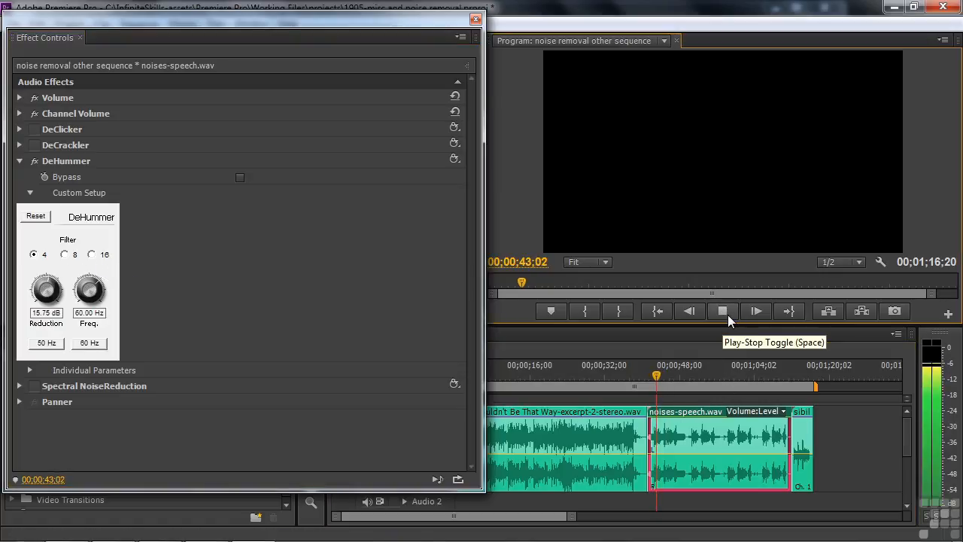
left_click(724, 311)
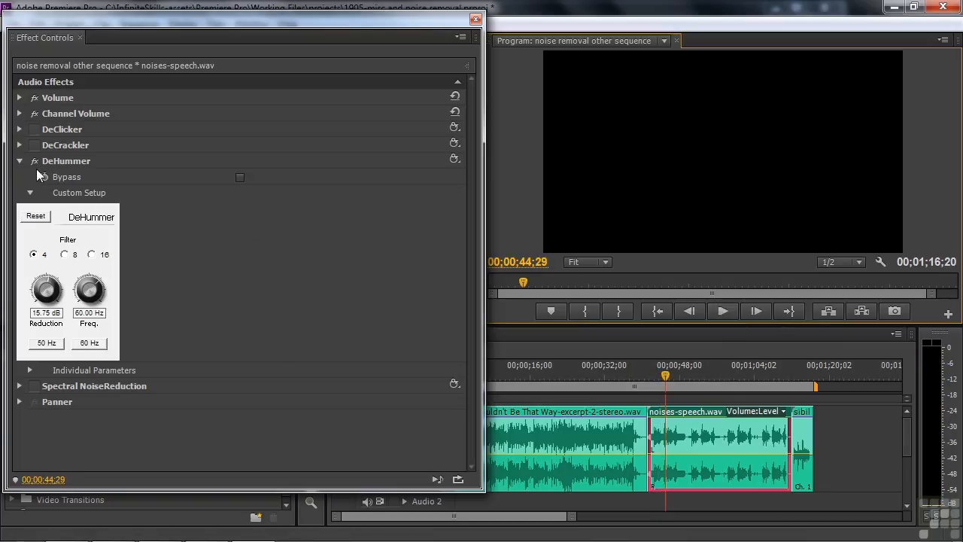
Compare the speech clip with DeHummer on and off, replay it from 42 seconds and set the filter to 8.
left_click(722, 313)
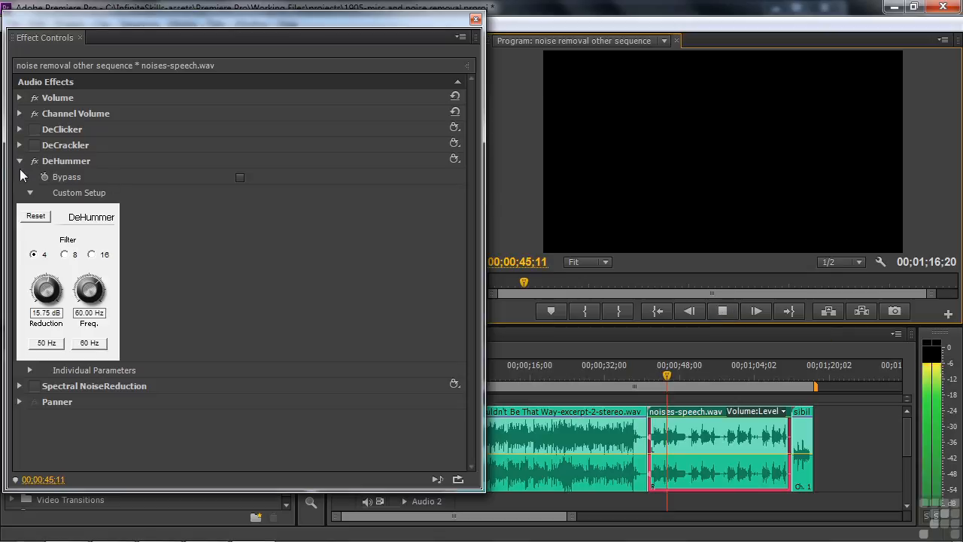
left_click(34, 161)
left_click(723, 309)
left_click_drag(686, 382, 651, 378)
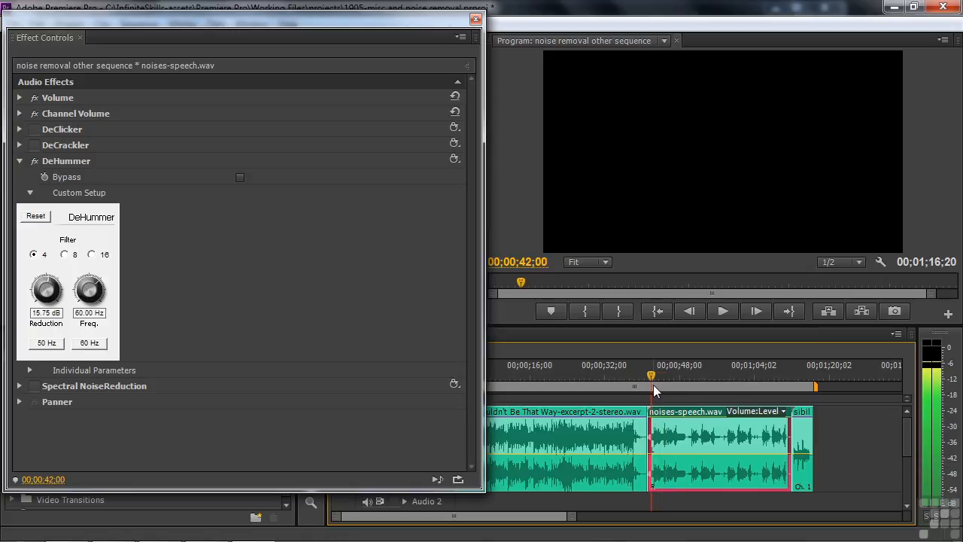
left_click(721, 312)
left_click(65, 255)
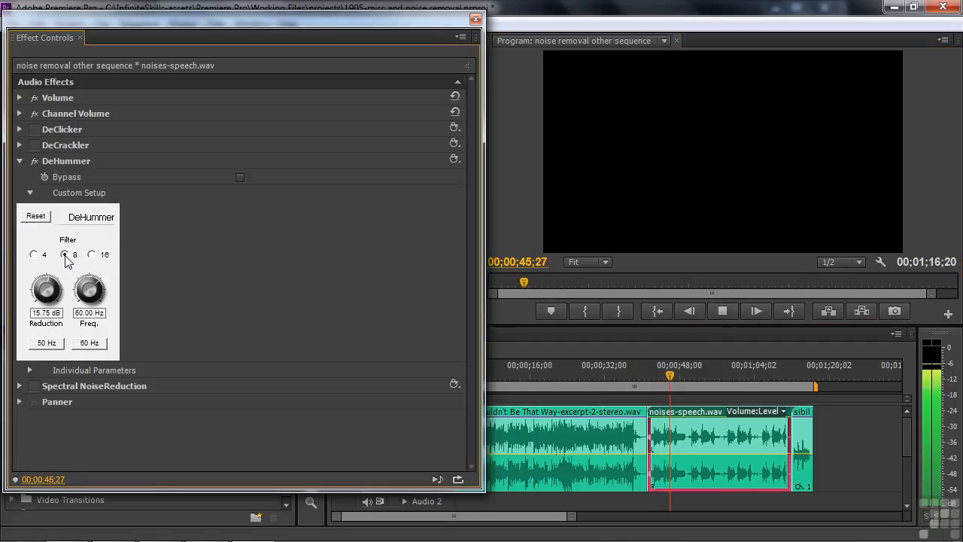
left_click(723, 311)
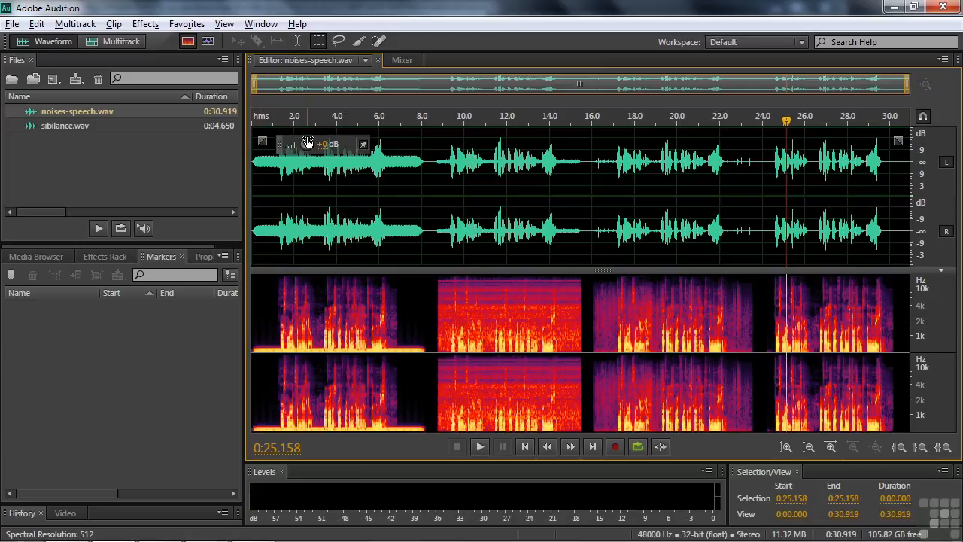
In Adobe Audition, play noises-speech.wav from near its beginning to hear the hum.
left_click(258, 120)
key("space")
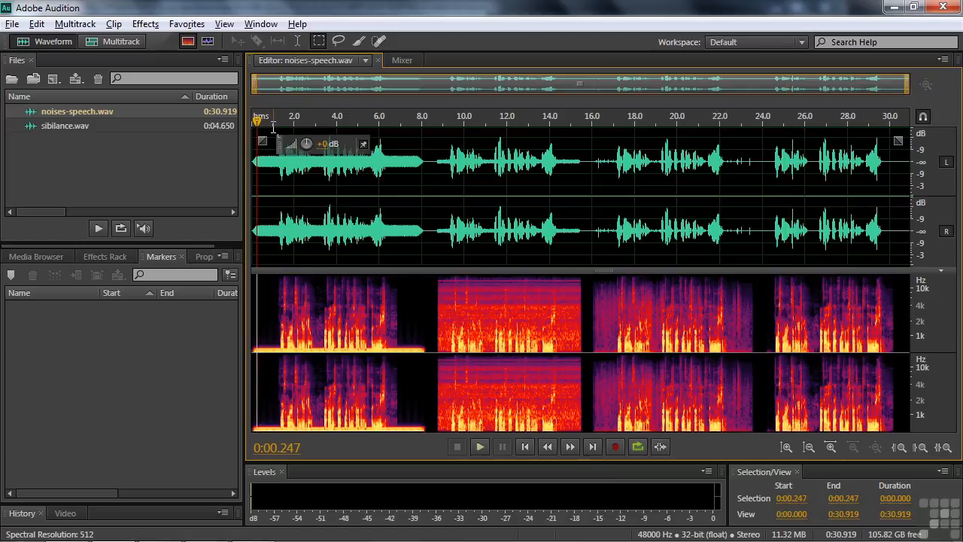
key("space")
key("space")
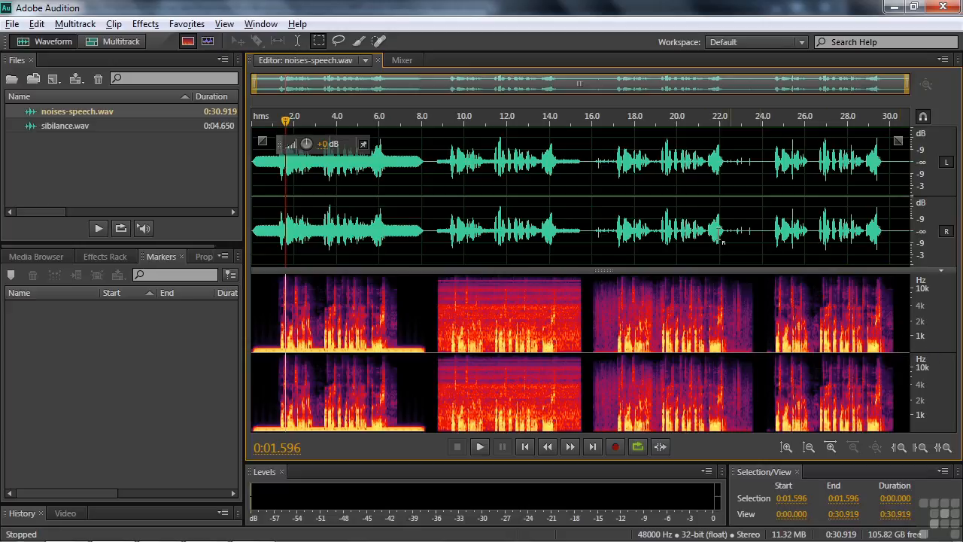
Open the Notch Filter effect for noises-speech.wav and load the 60 Hz and Harmonics (Heavy) preset.
left_click(145, 24)
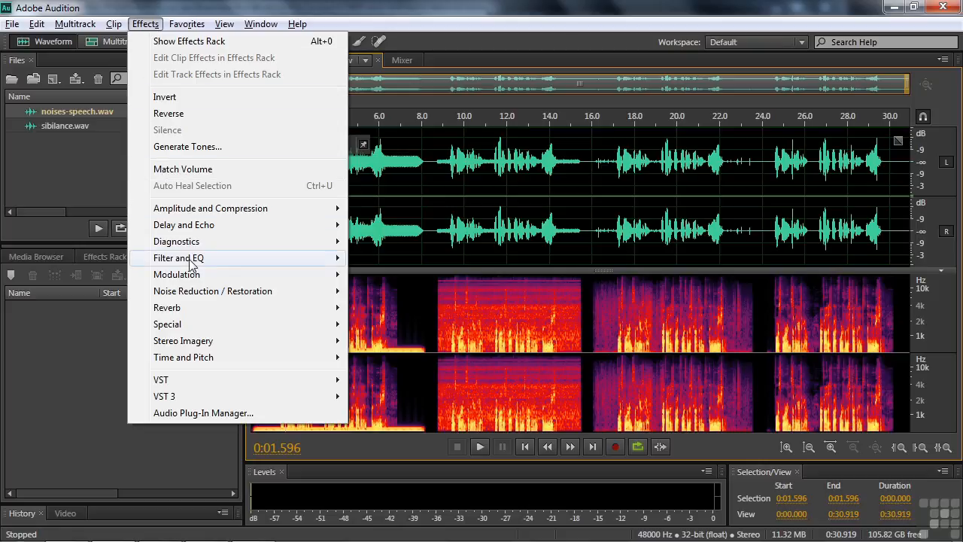
mouse_move(194, 259)
left_click(408, 330)
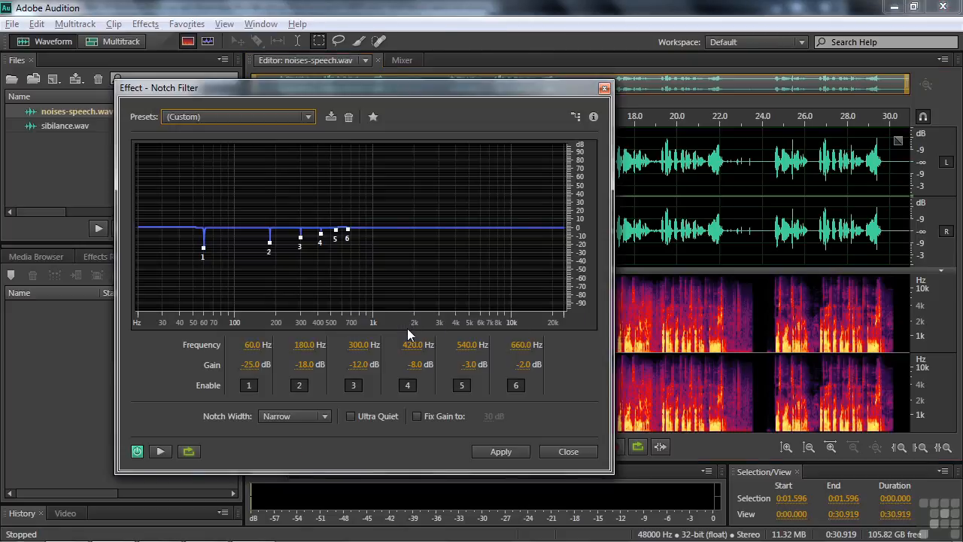
left_click(310, 119)
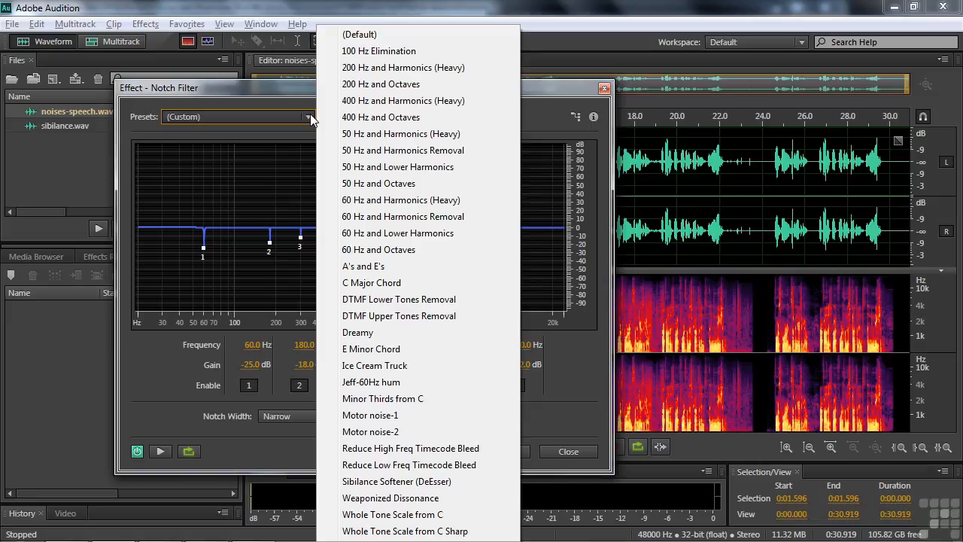
left_click(416, 208)
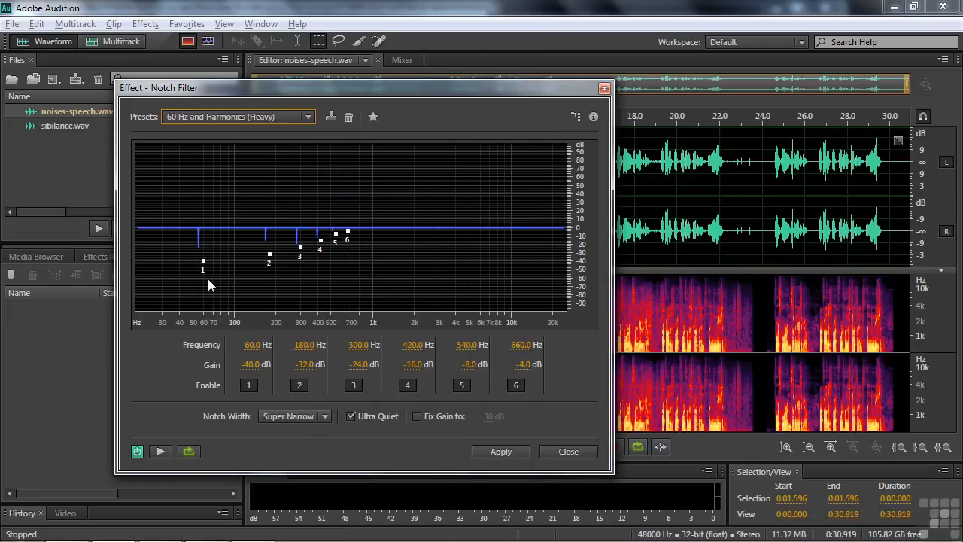
Preview noises-speech.wav through the Notch Filter twice to judge the hum removal, stopping the preview each time.
left_click(159, 451)
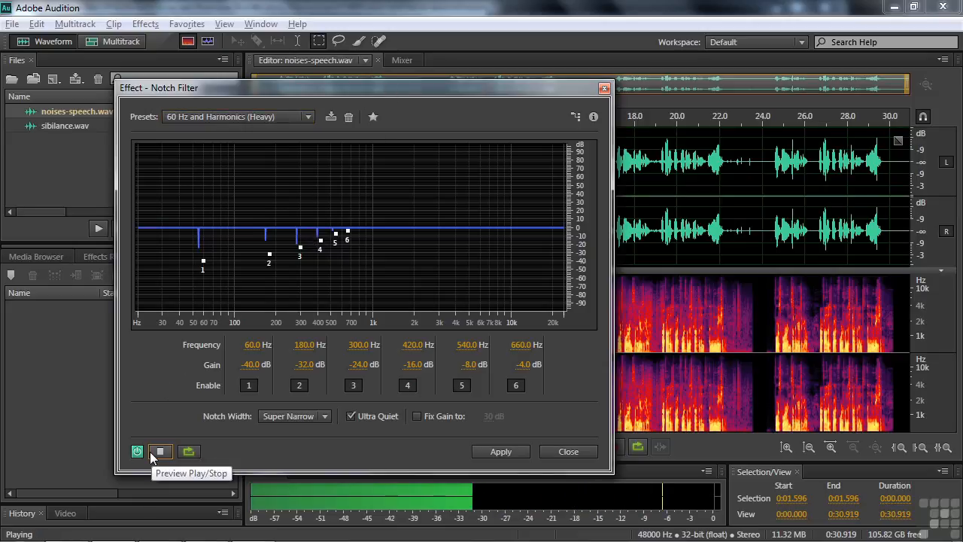
left_click(155, 456)
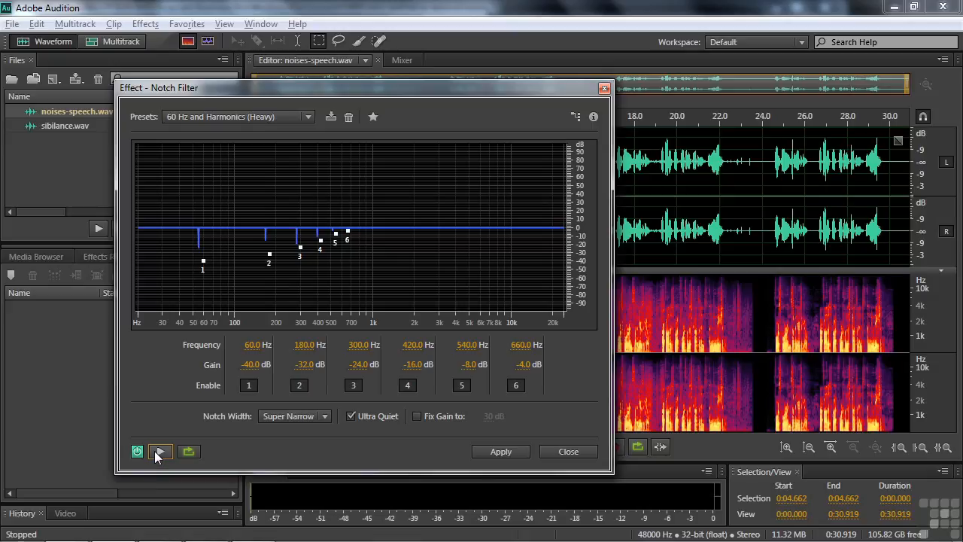
left_click(160, 451)
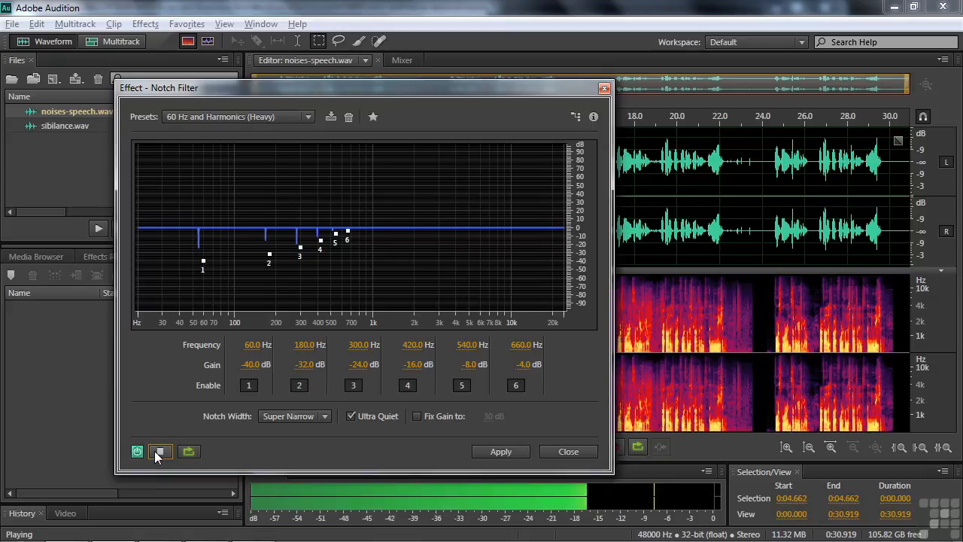
left_click(159, 453)
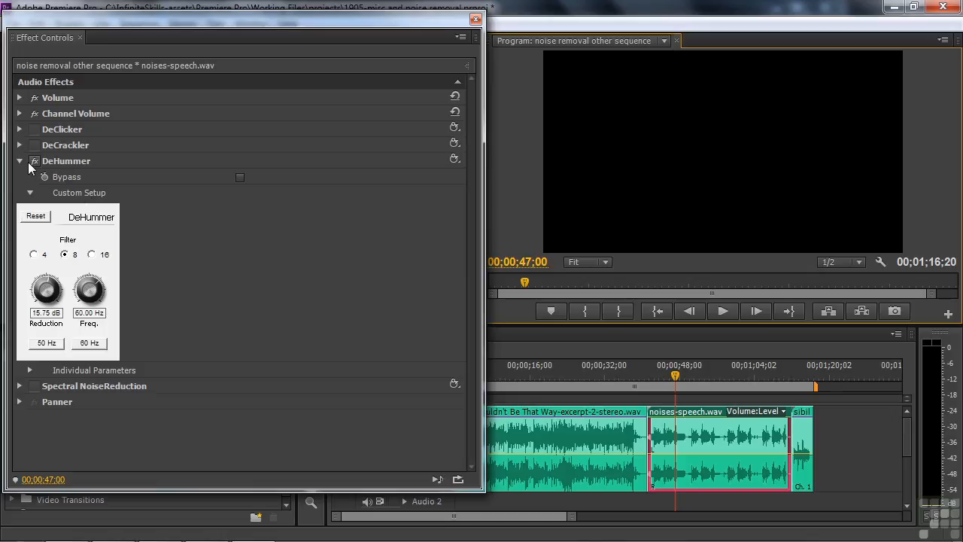
Back in Premiere Pro, swap DeHummer for DeClicker on the speech clip and play it from about 1:05.
left_click(20, 161)
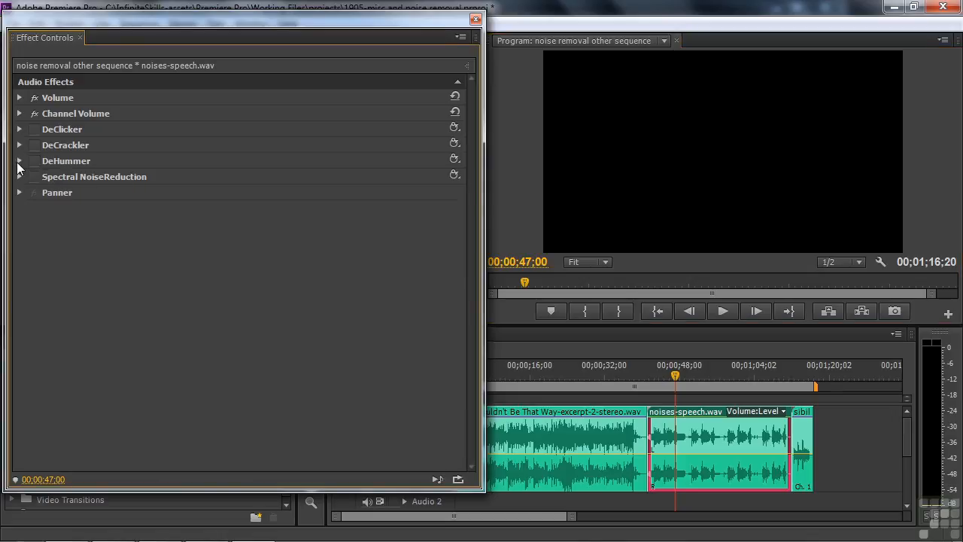
left_click(21, 130)
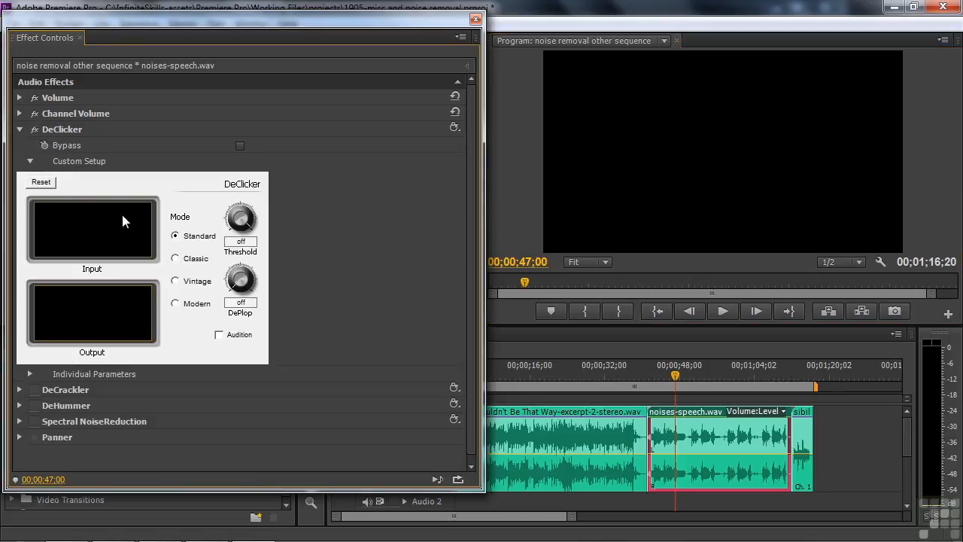
left_click(762, 373)
key("space")
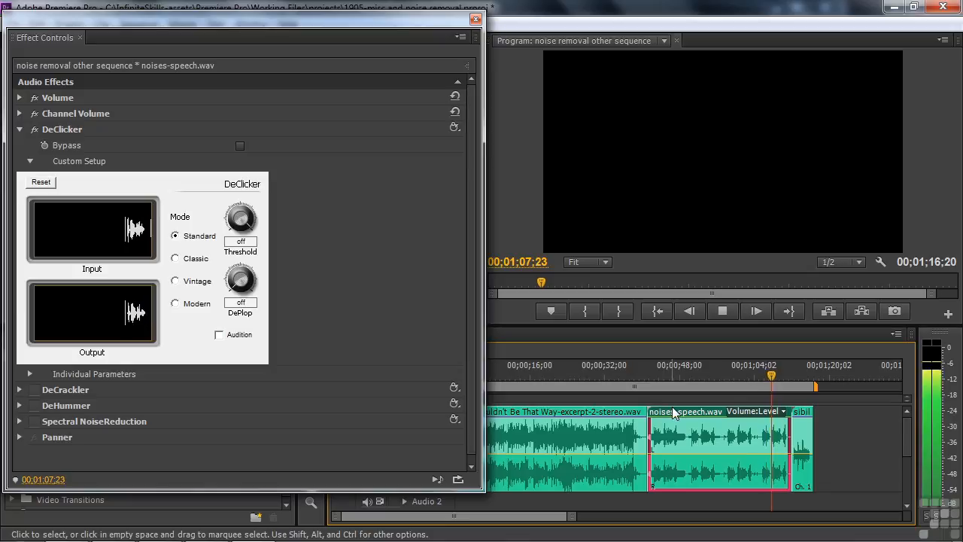
key("space")
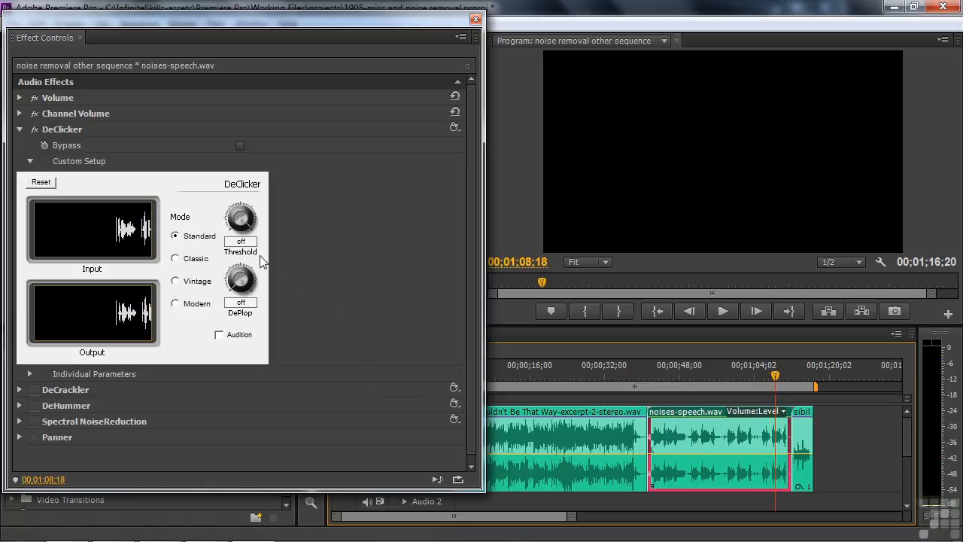
Set DeClicker's Threshold to 78% and DePlop to 69%, and play the last part of the speech clip.
left_click(241, 219)
left_click_drag(113, 230, 254, 265)
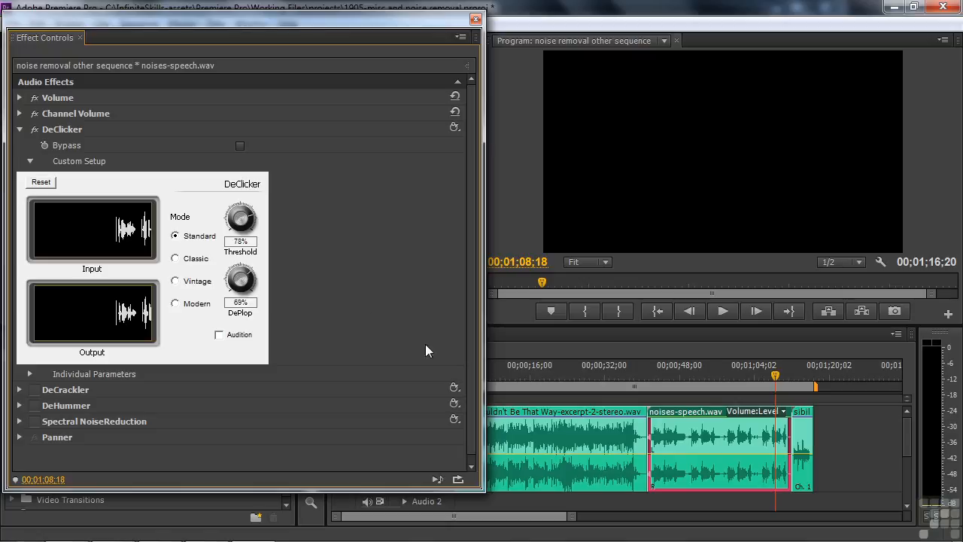
key("space")
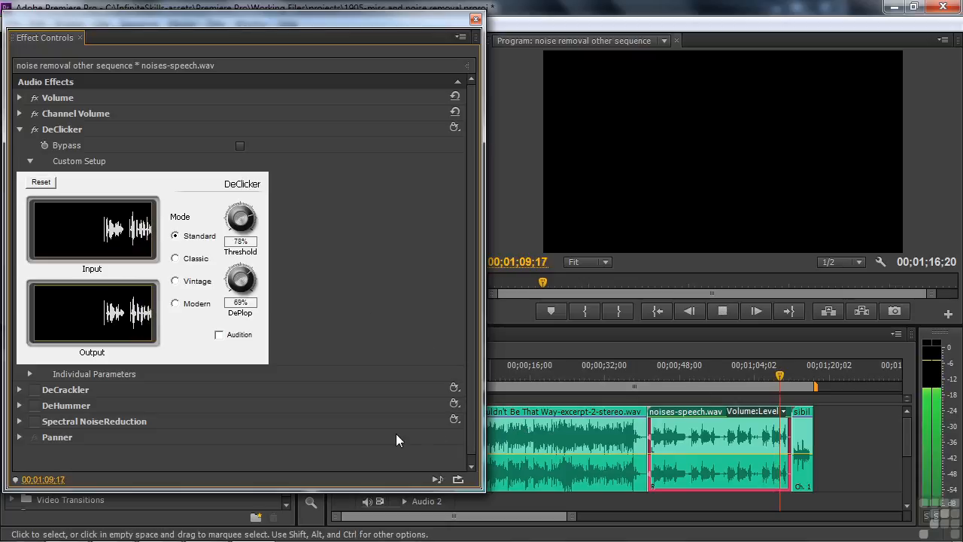
key("space")
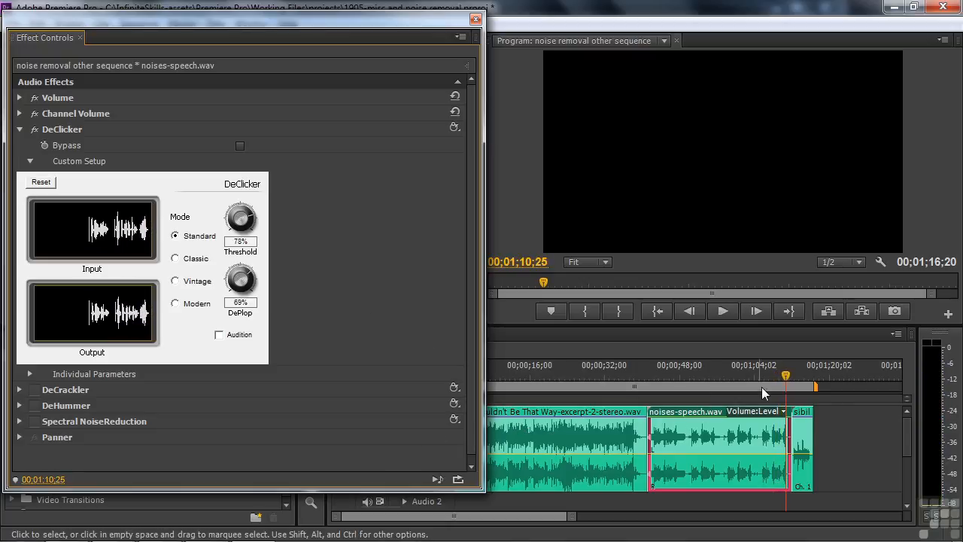
Replay the speech clip from about 57 seconds and change DeClicker's mode to Vintage during playback.
left_click_drag(786, 376, 722, 391)
key("space")
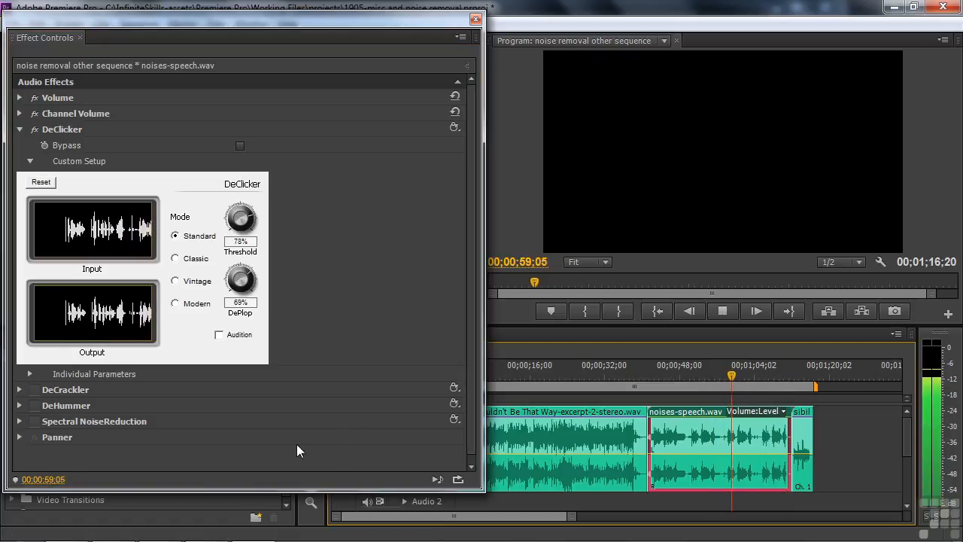
left_click(174, 281)
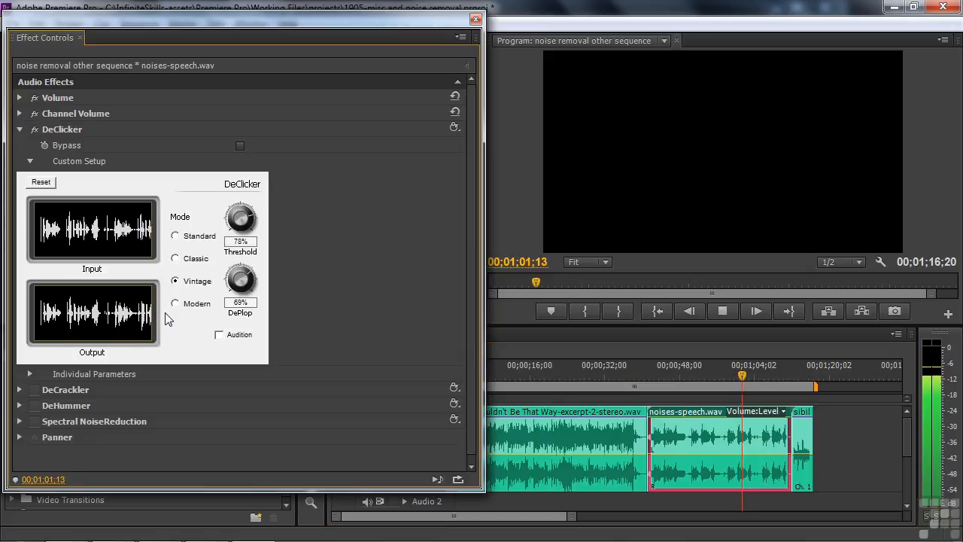
left_click(723, 311)
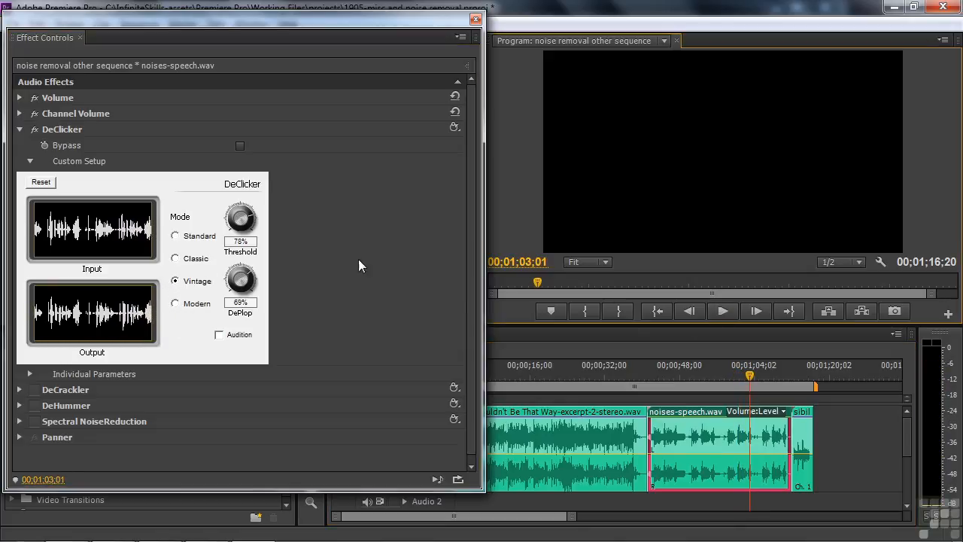
Enable DeClicker's Audition option and play the clip from 00;00;58;03 to hear only the removed sound.
left_click(219, 335)
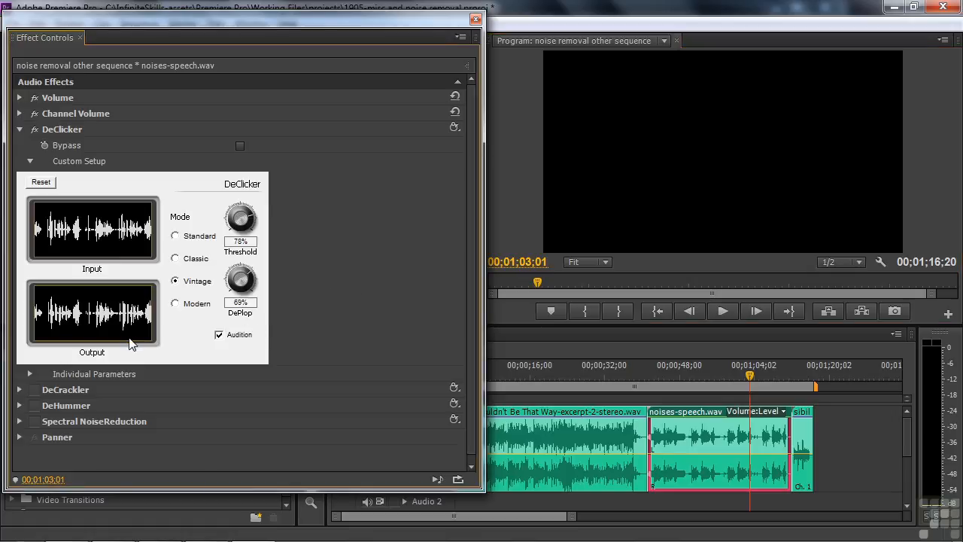
left_click_drag(745, 376, 726, 385)
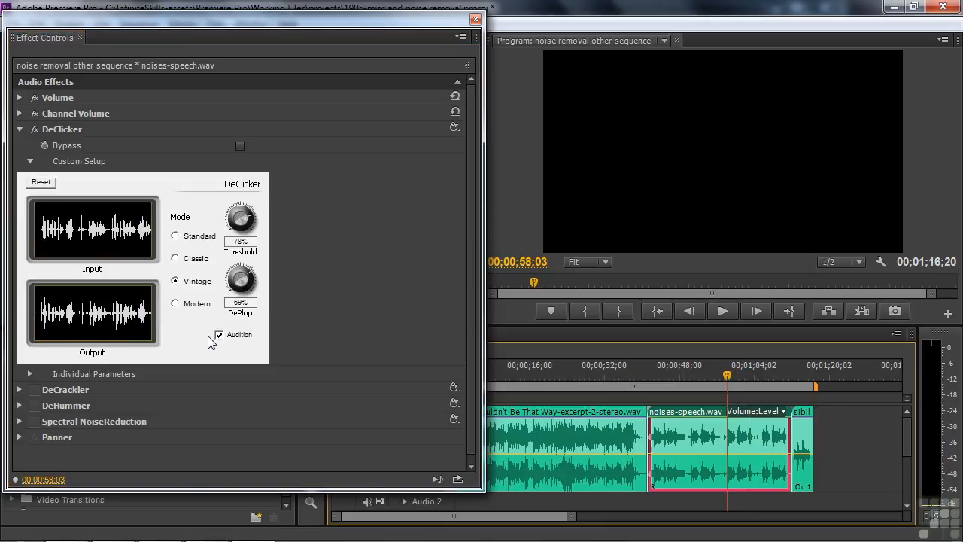
left_click(722, 314)
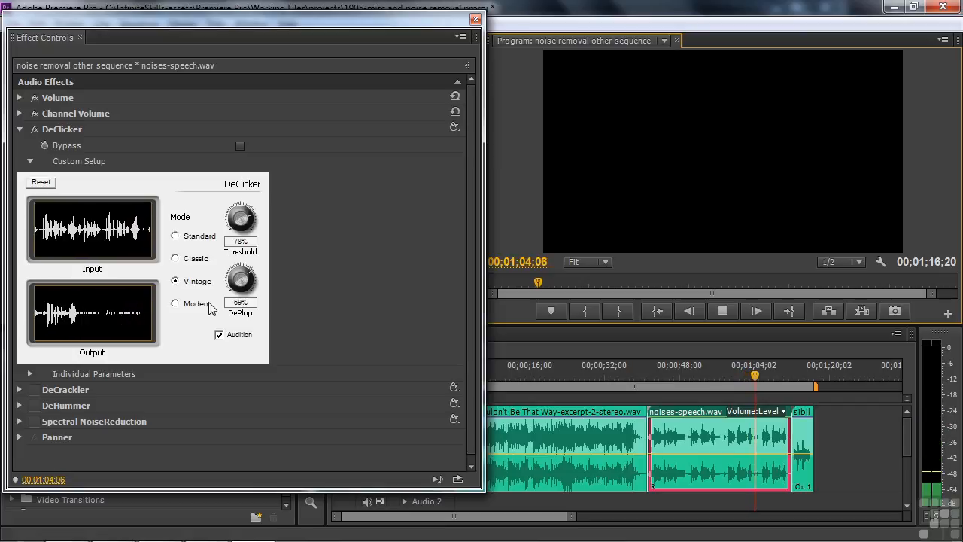
key("space")
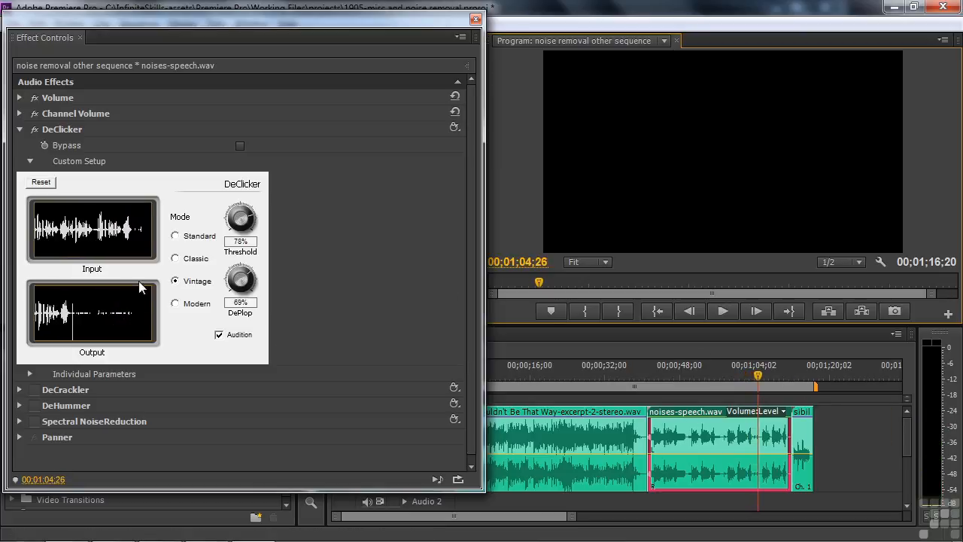
Disable DeClicker's Audition option and replay the processed speech clip from about 59 seconds.
left_click(218, 336)
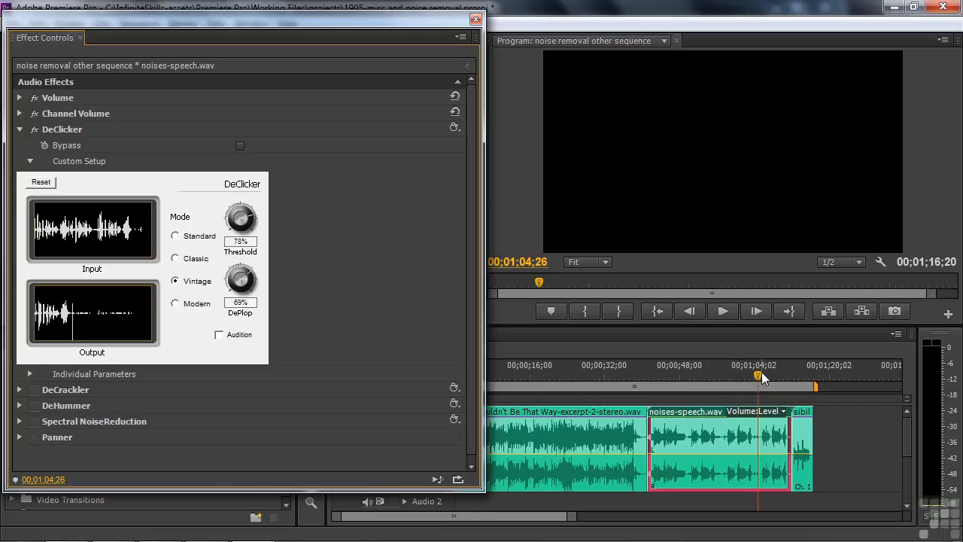
left_click(732, 373)
left_click(724, 310)
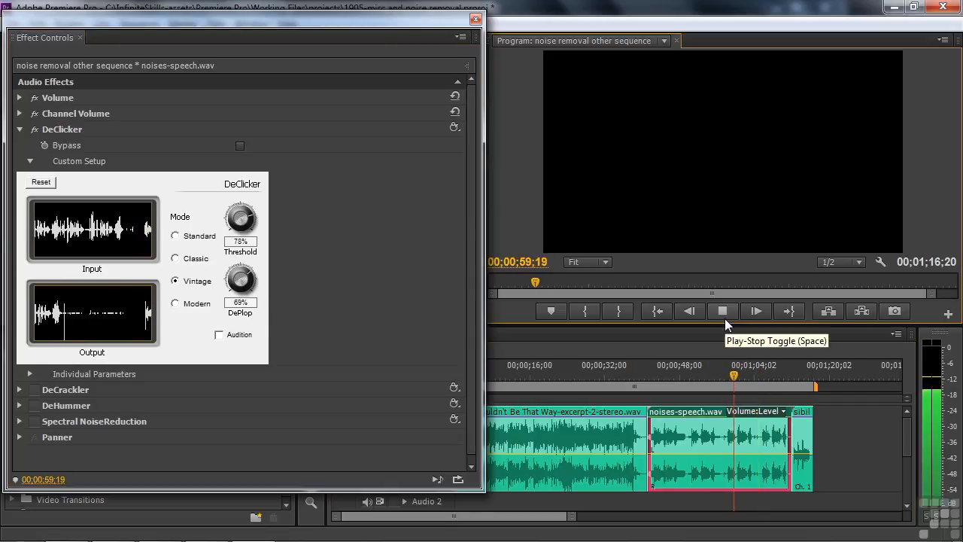
left_click(724, 316)
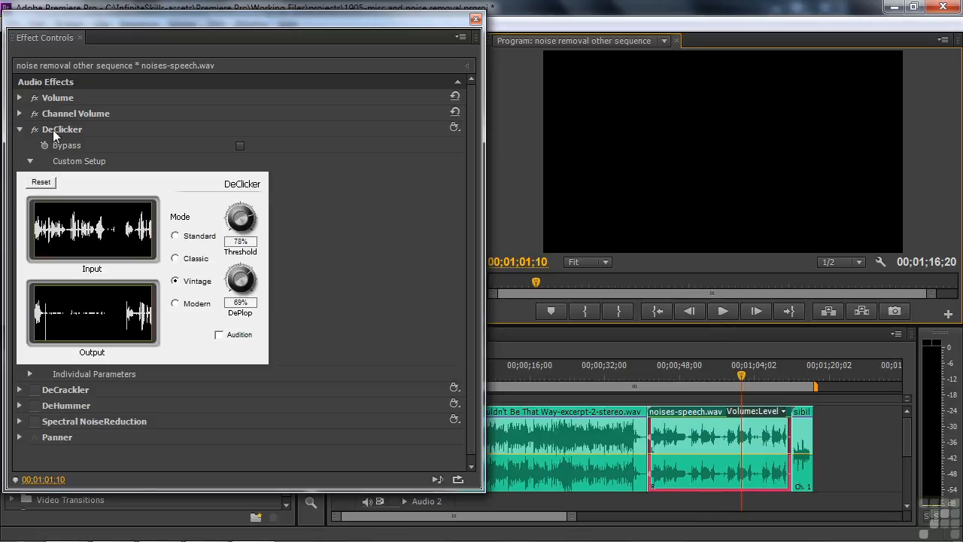
Switch off DeClicker, enable DeCrackler instead and play the speech clip from 00;00;57;28.
left_click(20, 129)
left_click(21, 145)
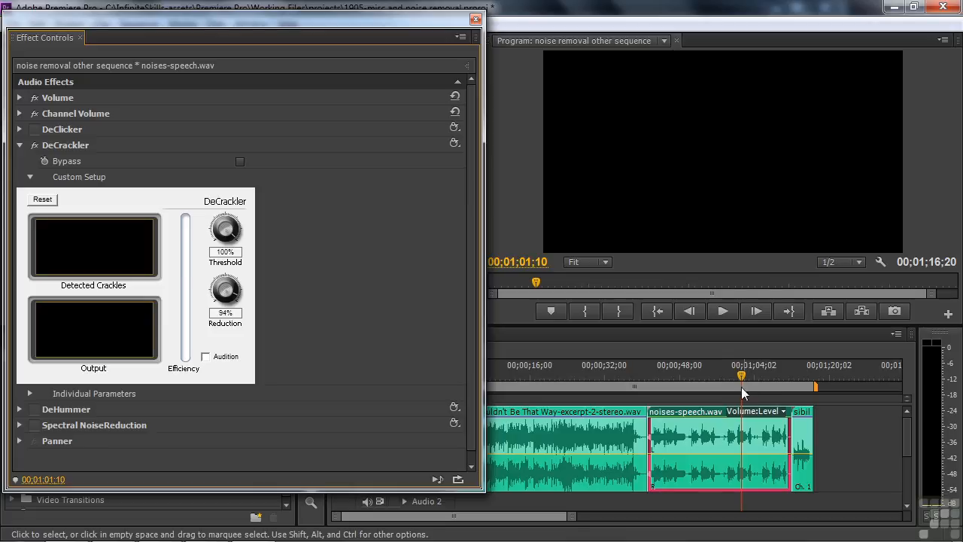
left_click(726, 375)
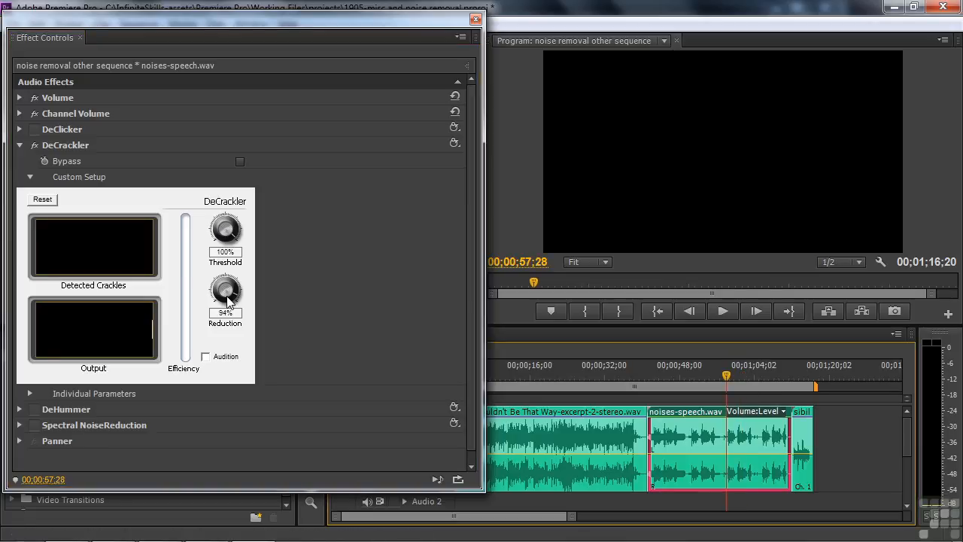
key("space")
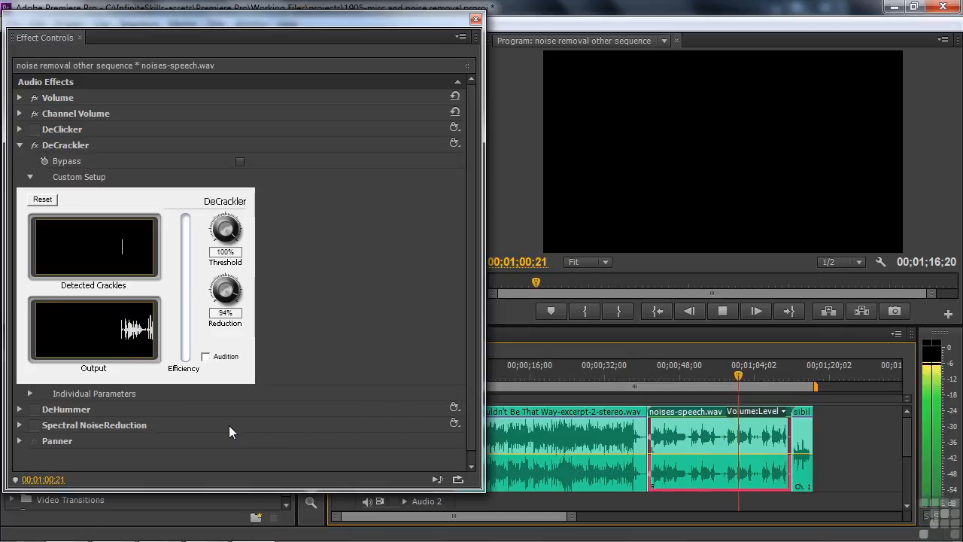
left_click(726, 311)
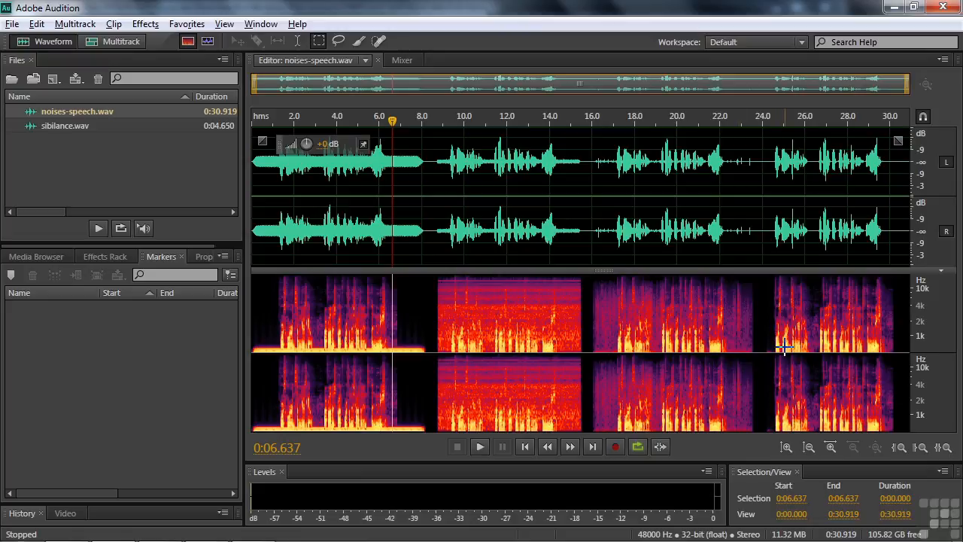
In Adobe Audition, select the click between 25.385 and 25.426 seconds in the spectral display and repair it with Auto Heal.
left_click(804, 124)
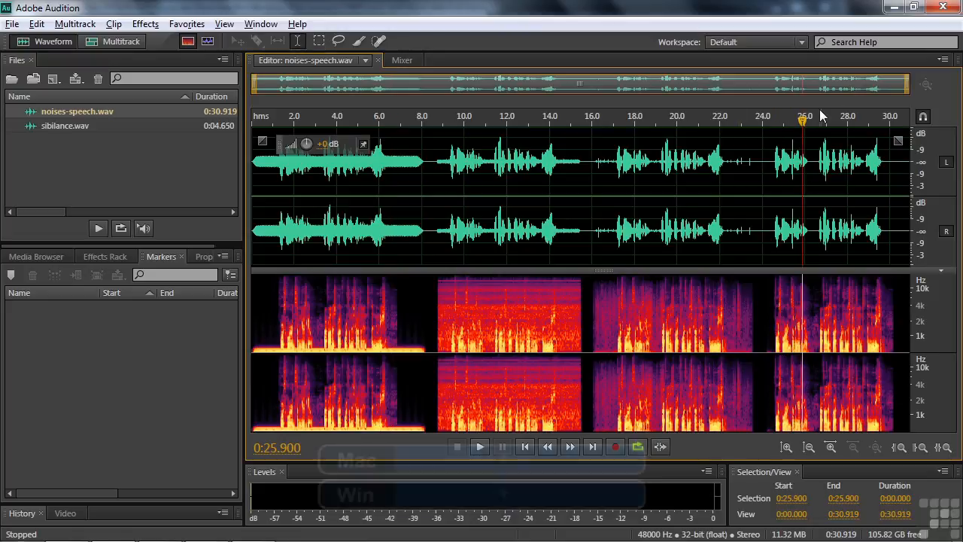
key("plus")
key("plus")
key("plus")
key("plus")
key("plus")
key("plus")
key("plus")
key("plus")
key("plus")
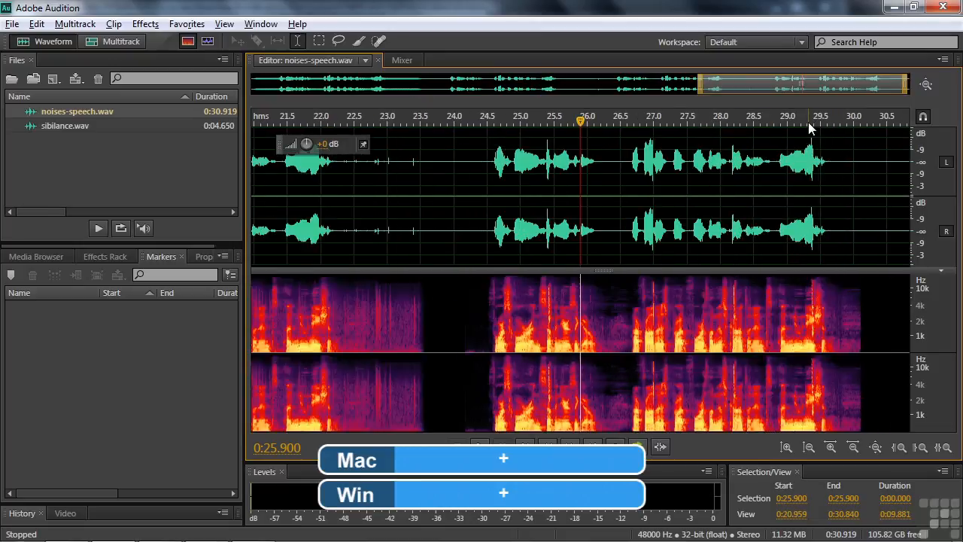
left_click(435, 279)
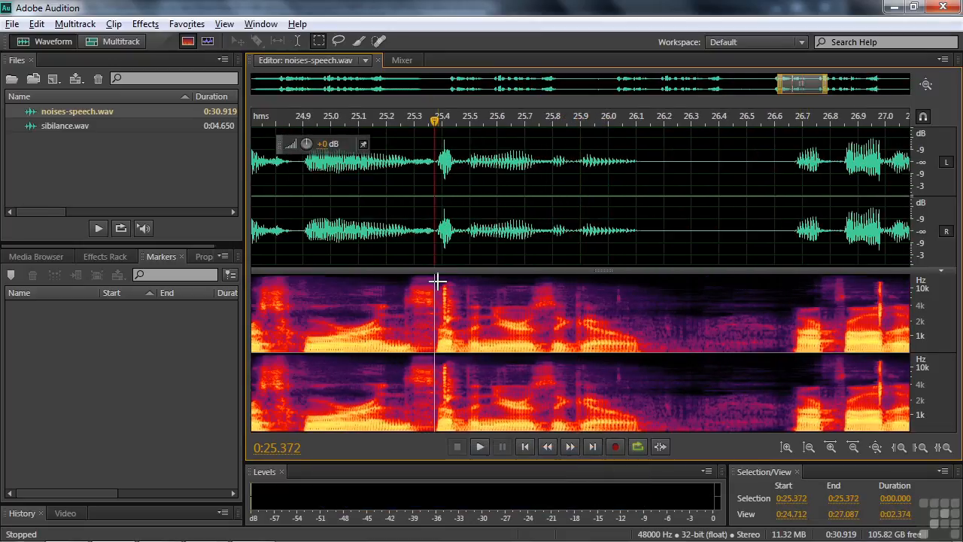
key("plus")
key("plus")
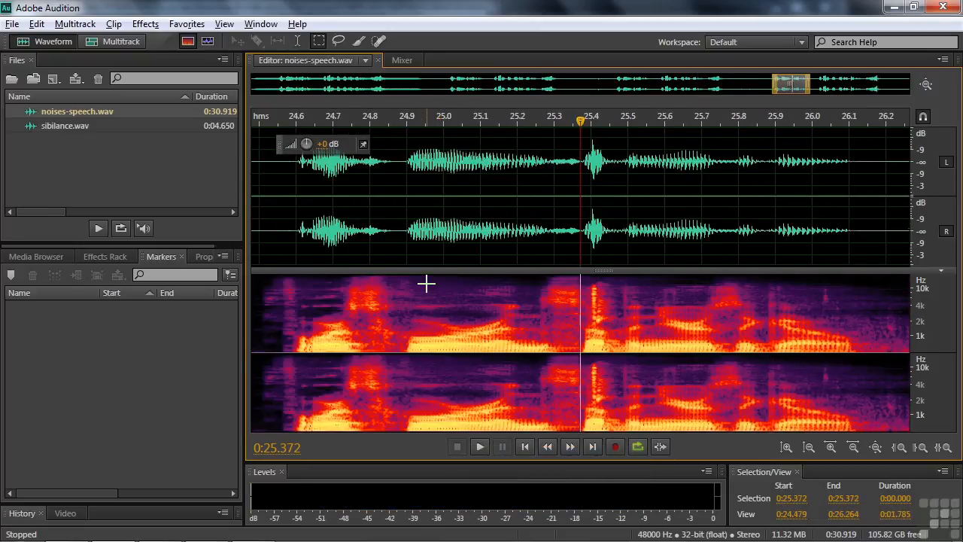
left_click_drag(587, 280, 606, 333)
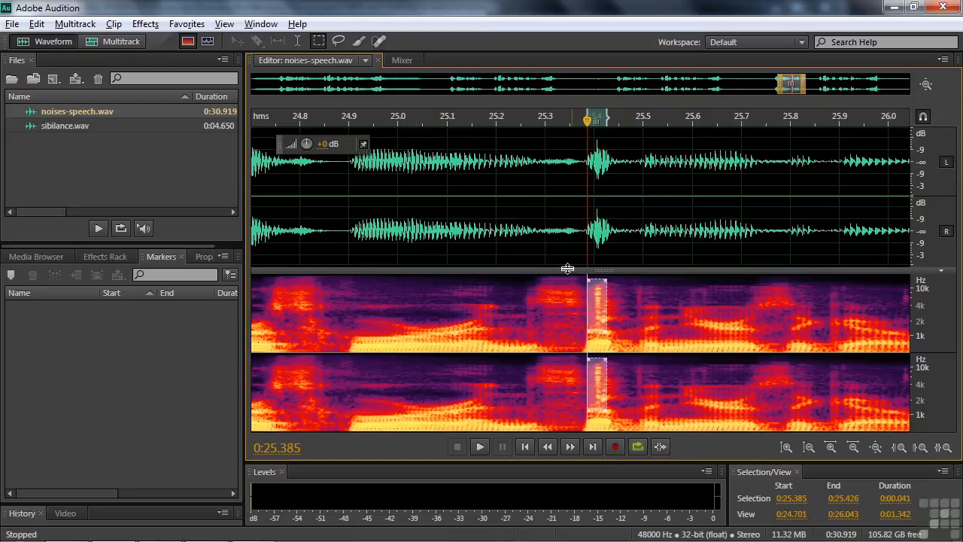
left_click(187, 23)
left_click(210, 41)
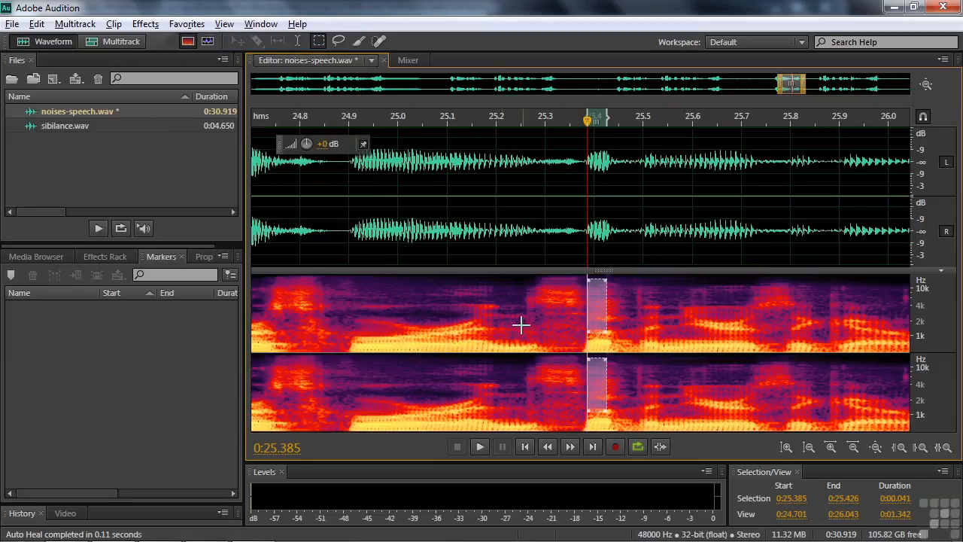
Play noises-speech.wav from about 25.15 seconds to check the repair and locate the next click.
left_click(472, 307)
key("space")
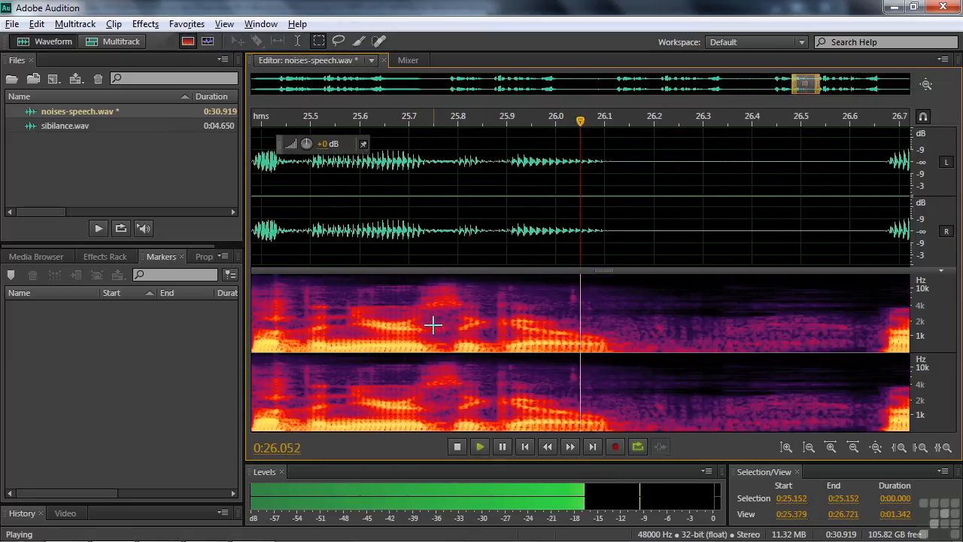
key("space")
key("space")
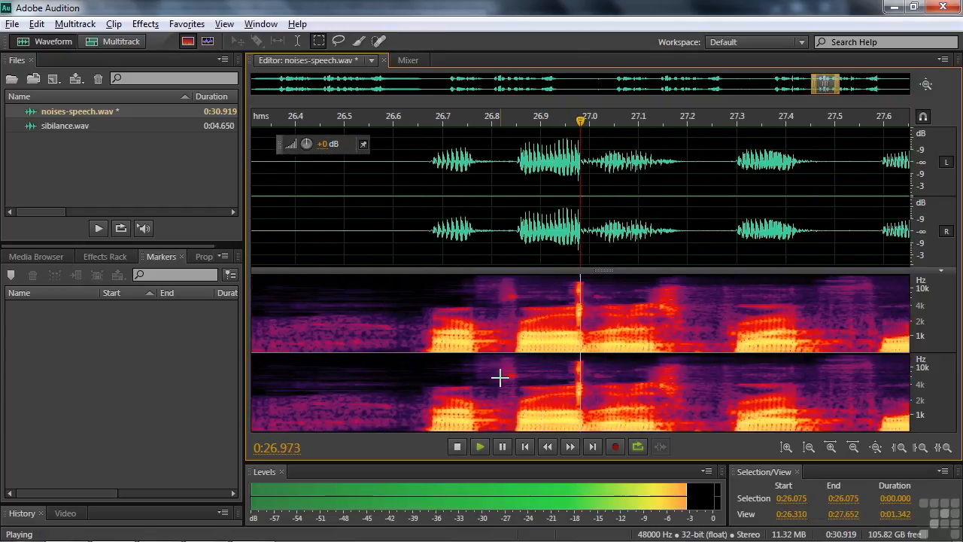
key("space")
Auto Heal the second click, selected between 26.953 and 27.000 seconds in the spectral display, and play back the result.
left_click_drag(483, 280, 506, 341)
left_click(187, 23)
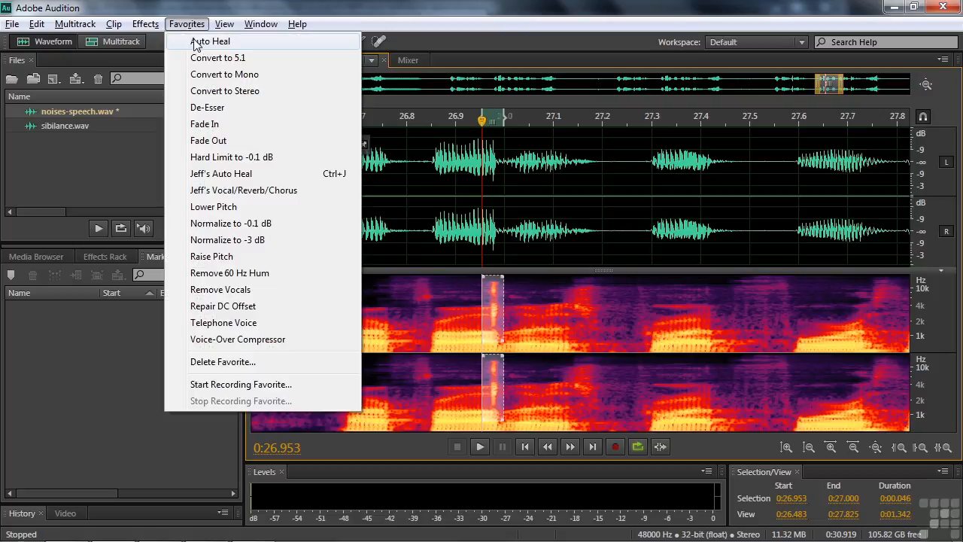
left_click(199, 41)
key("space")
key("space")
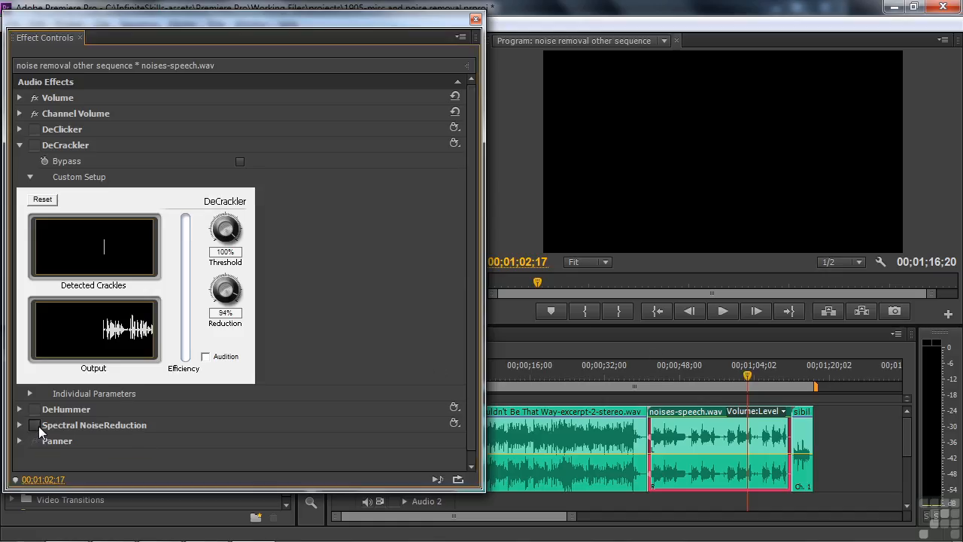
Enable Spectral NoiseReduction on noises-speech.wav, show its custom setup and play the clip through it.
left_click(19, 425)
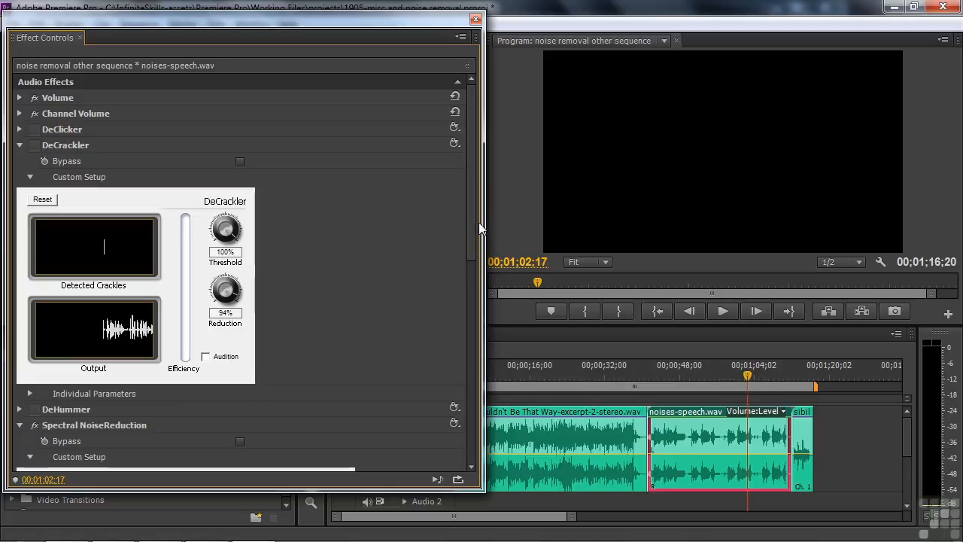
left_click_drag(475, 213, 466, 384)
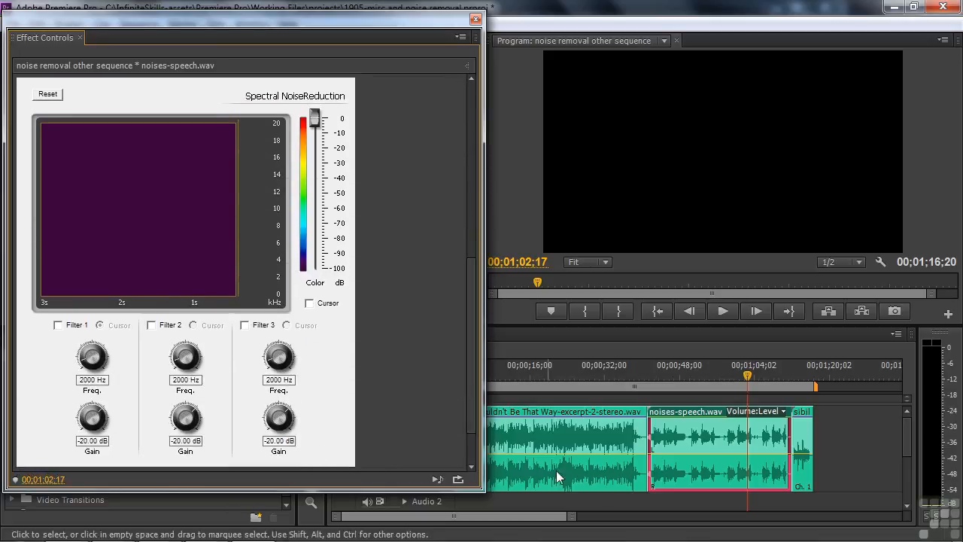
left_click(435, 477)
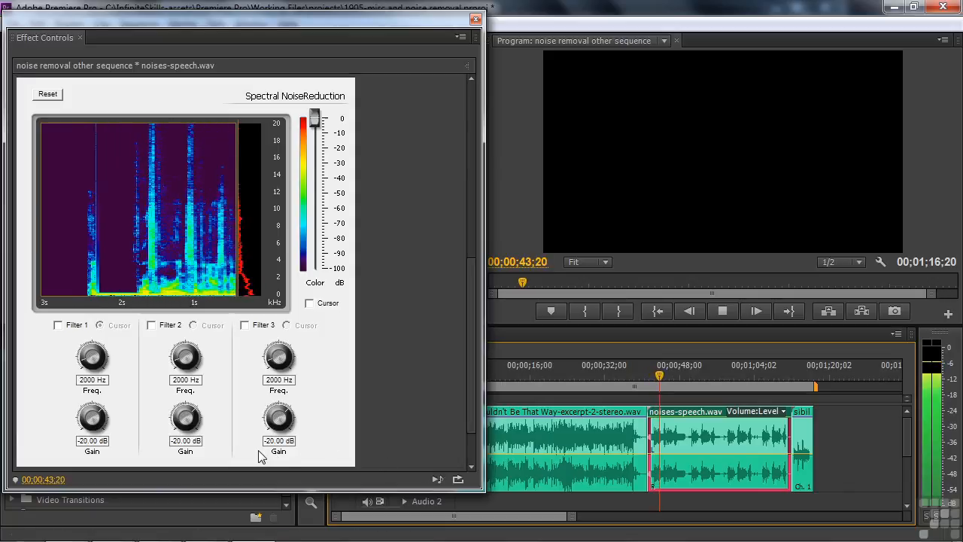
key("space")
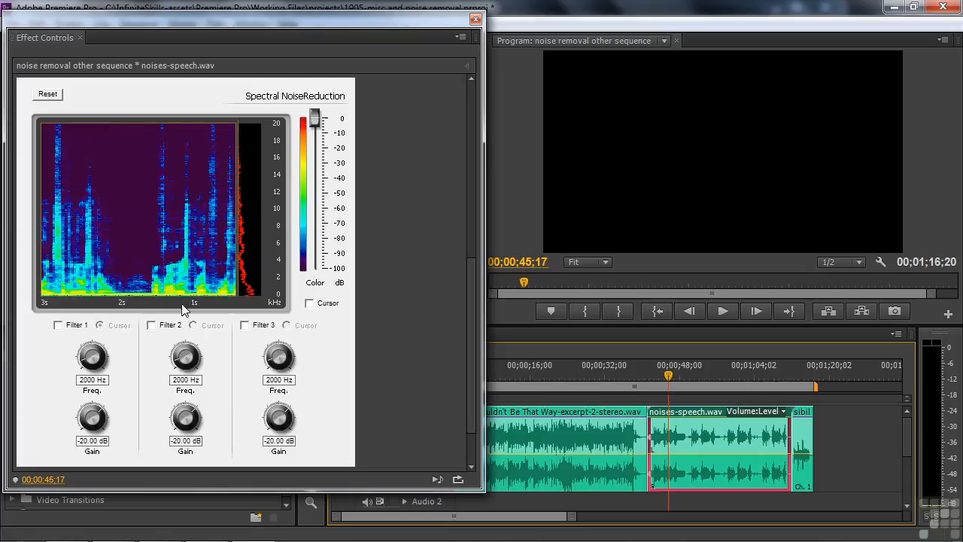
Turn on Filter 1 of Spectral NoiseReduction at 60 Hz with -60 dB gain and play the speech clip from 00;00;42;15.
left_click(58, 326)
left_click(92, 380)
type("60")
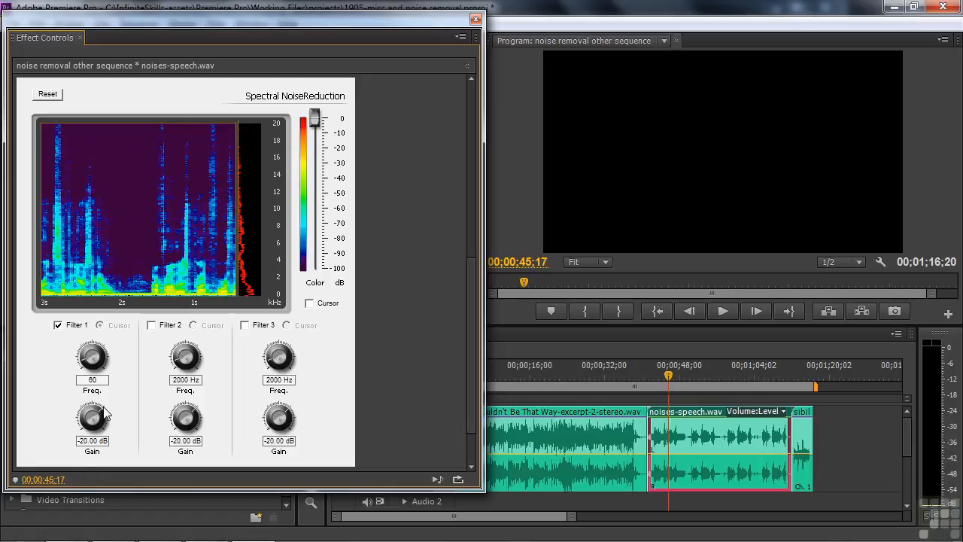
left_click_drag(99, 413, 92, 449)
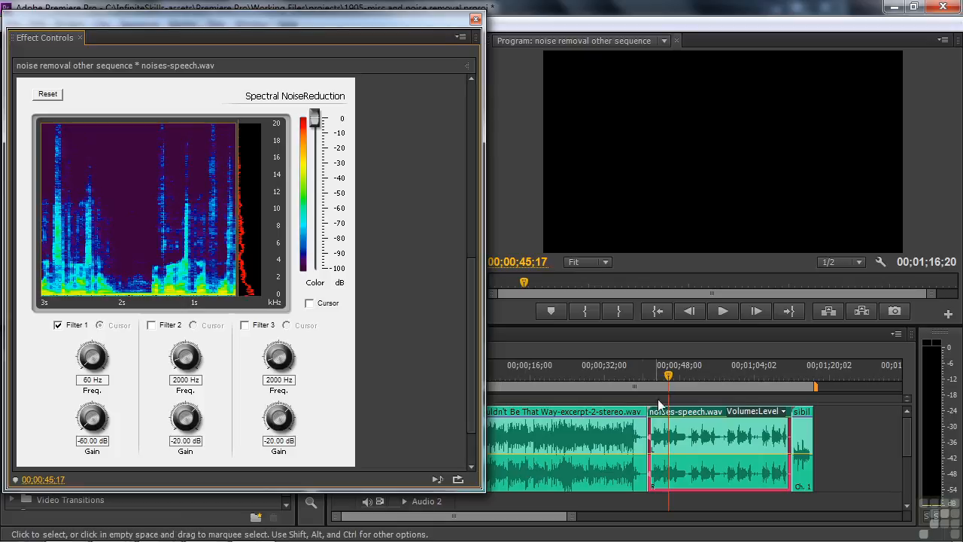
left_click(655, 375)
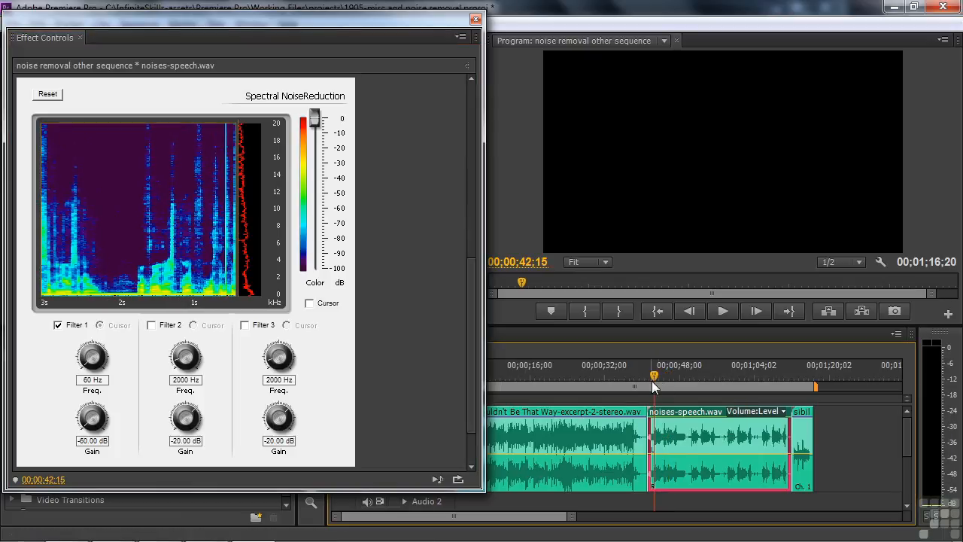
left_click(721, 313)
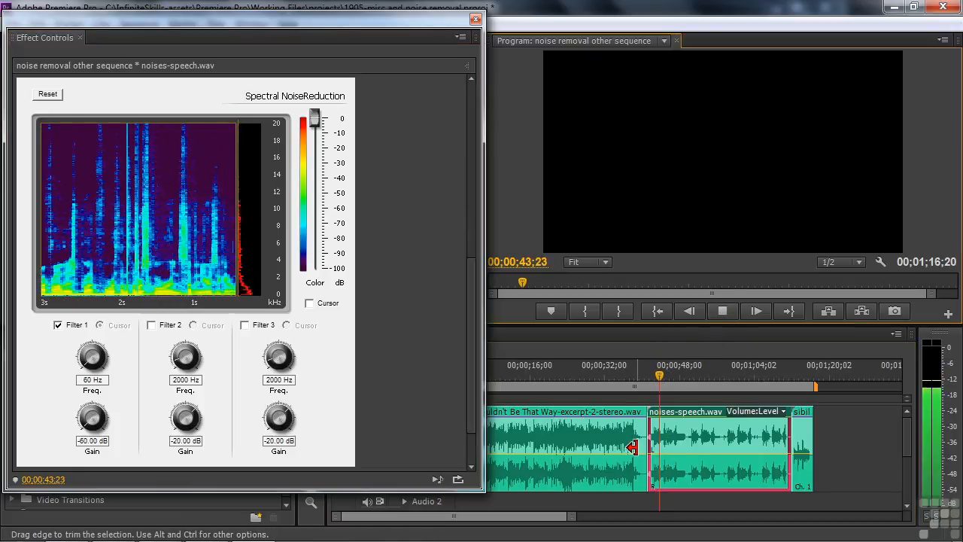
left_click(723, 307)
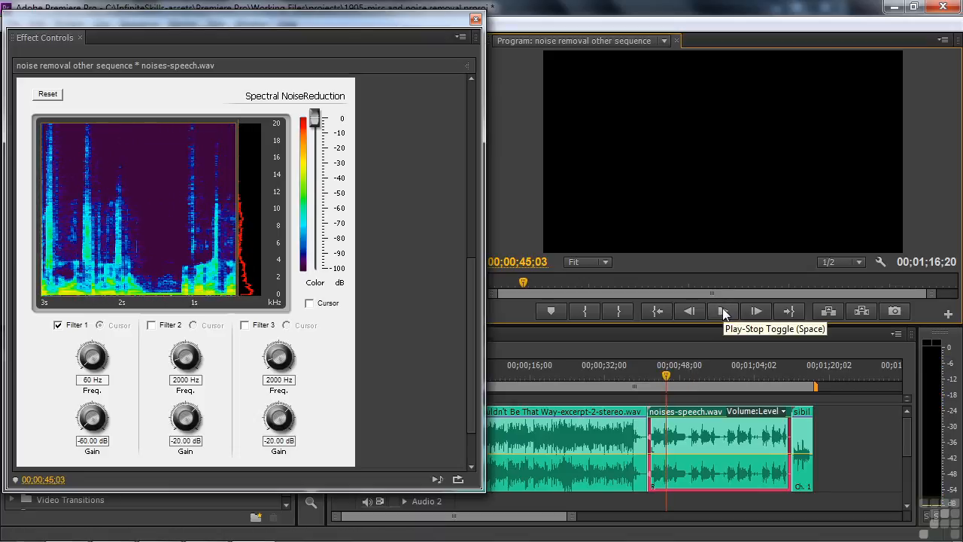
Turn on Filter 2 of Spectral NoiseReduction at 60 Hz and play the speech clip again.
left_click(151, 325)
left_click(185, 380)
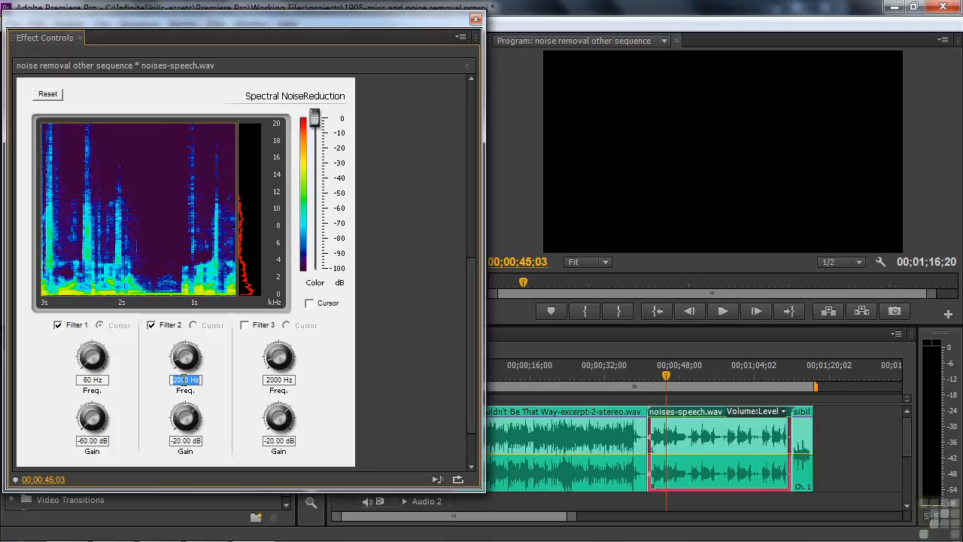
type("60")
key("Return")
left_click(723, 311)
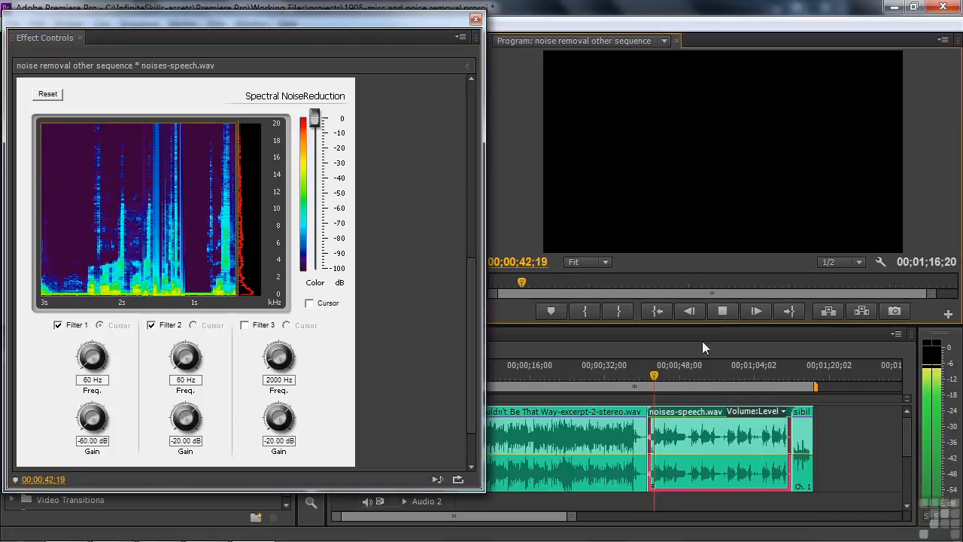
left_click(724, 310)
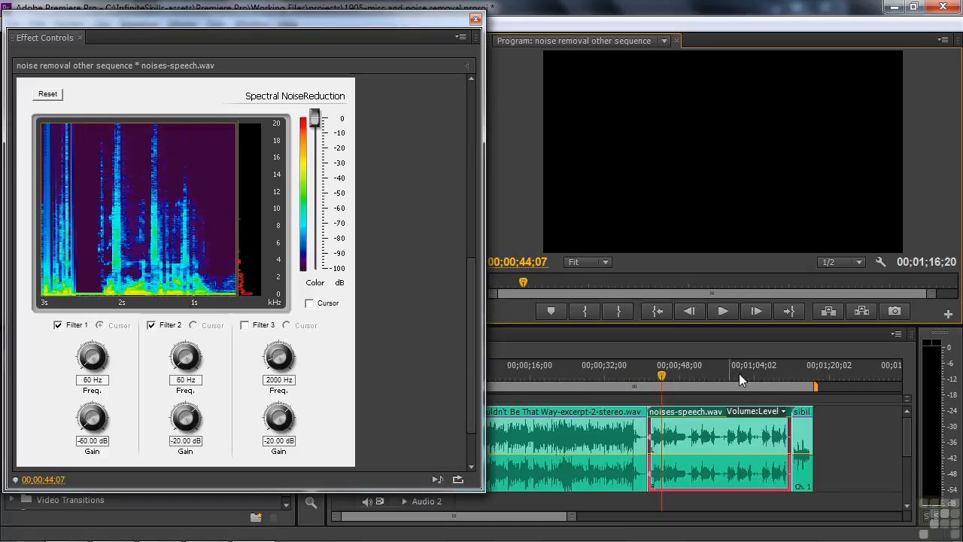
Enable the DeEsser on the sibilance.wav clip and play it from 00;01;12;19.
left_click(802, 440)
left_click(795, 372)
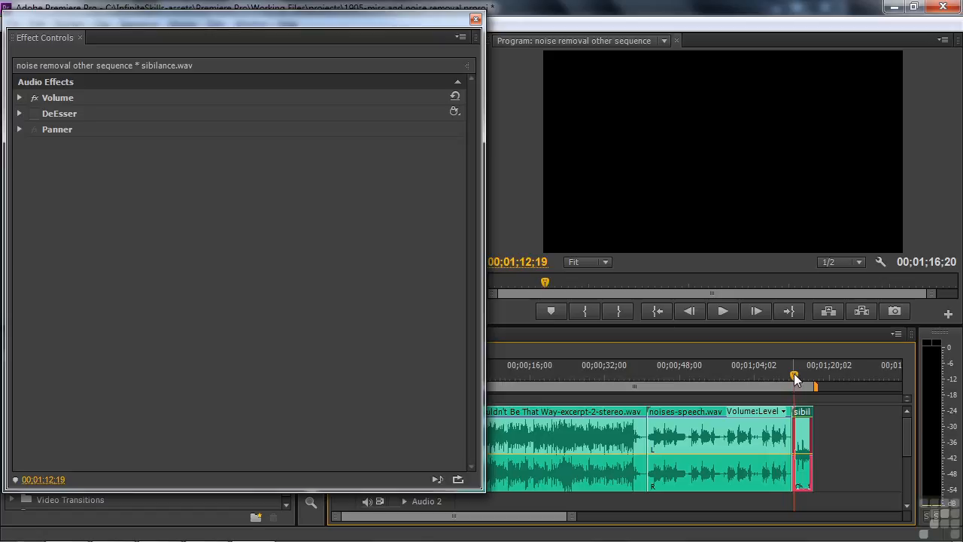
left_click(35, 114)
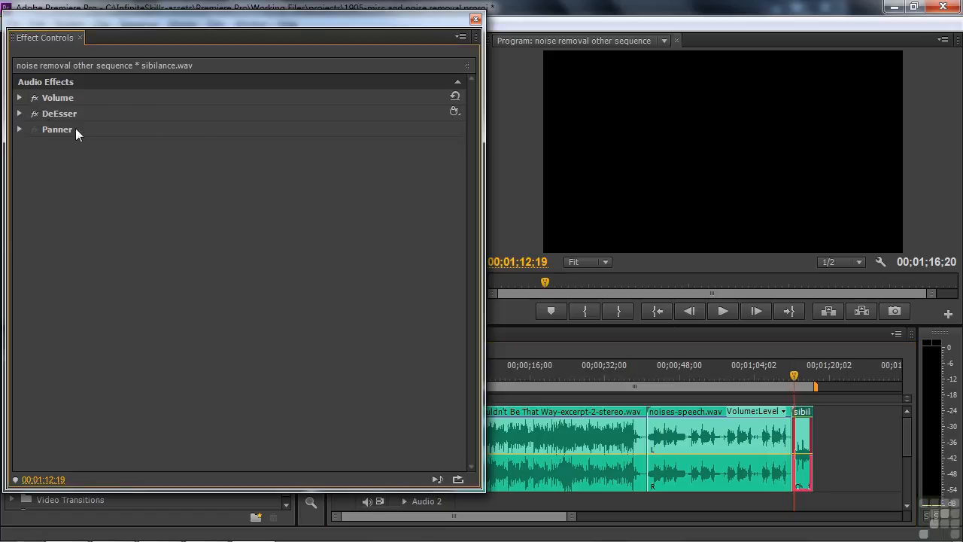
key("space")
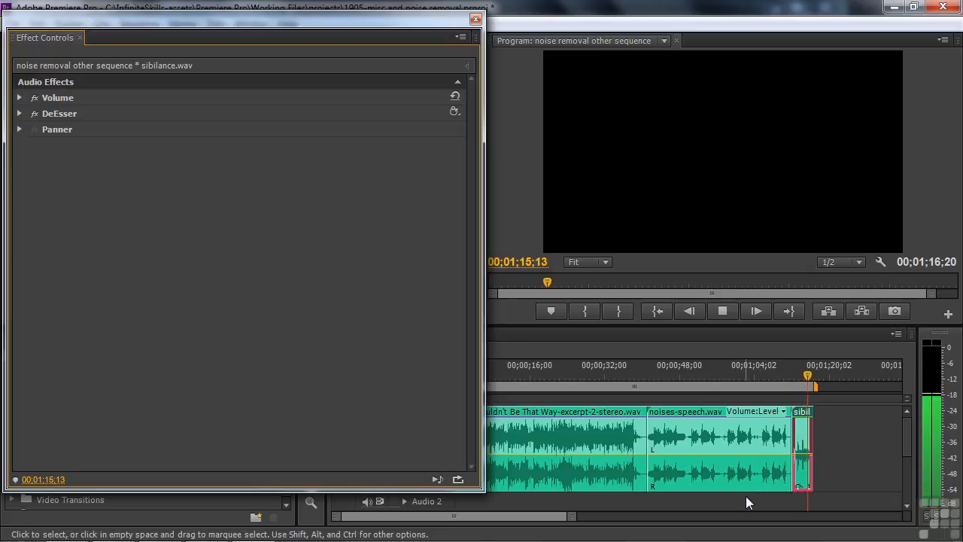
key("space")
Show the DeEsser's custom setup and replay the sibilance clip from its beginning.
left_click(19, 114)
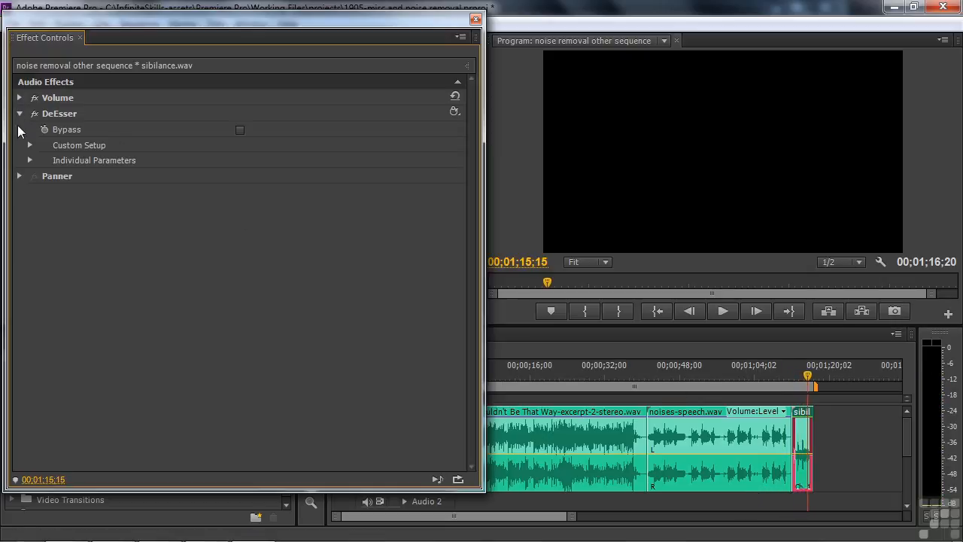
left_click(30, 146)
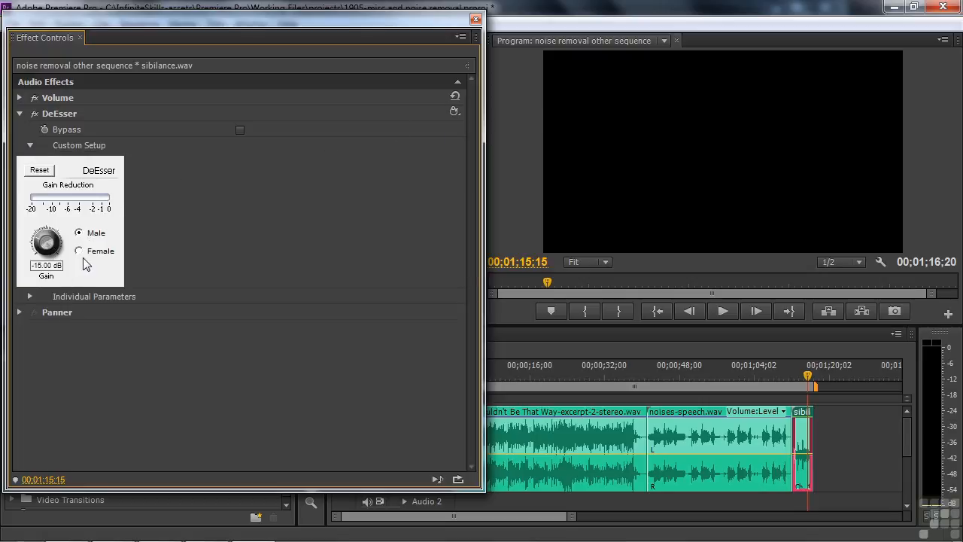
left_click_drag(808, 377, 795, 378)
key("space")
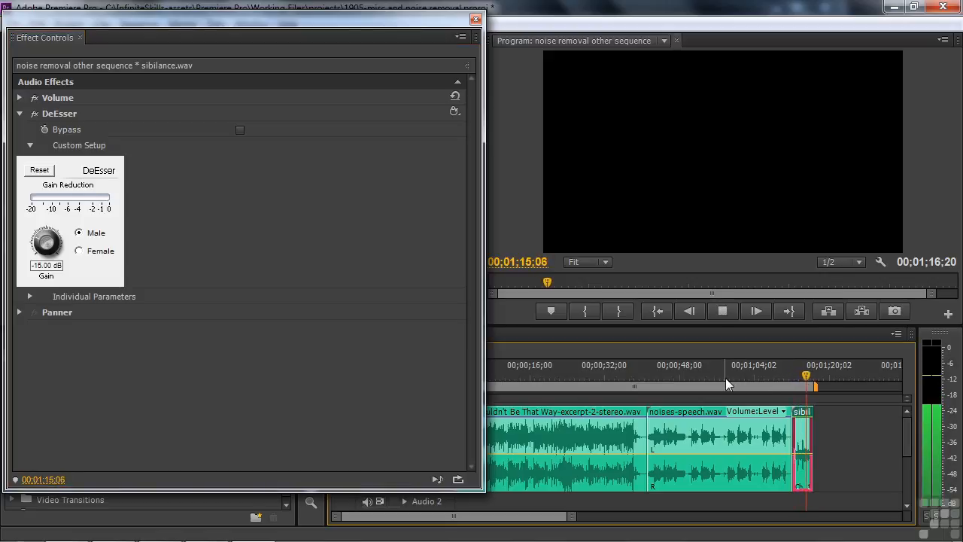
key("space")
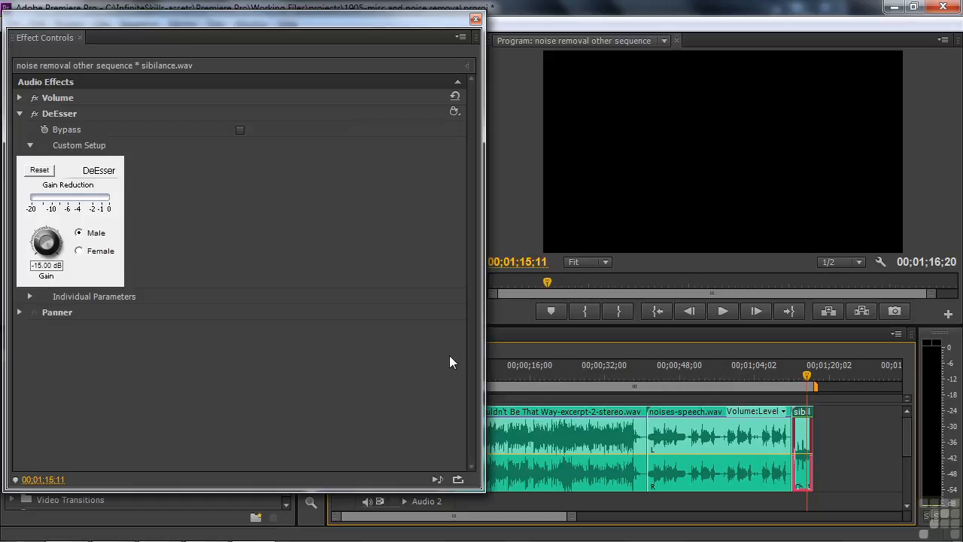
In Adobe Audition, open sibilance.wav in the editor and bring up the DeEsser effect for it.
key("alt+Tab")
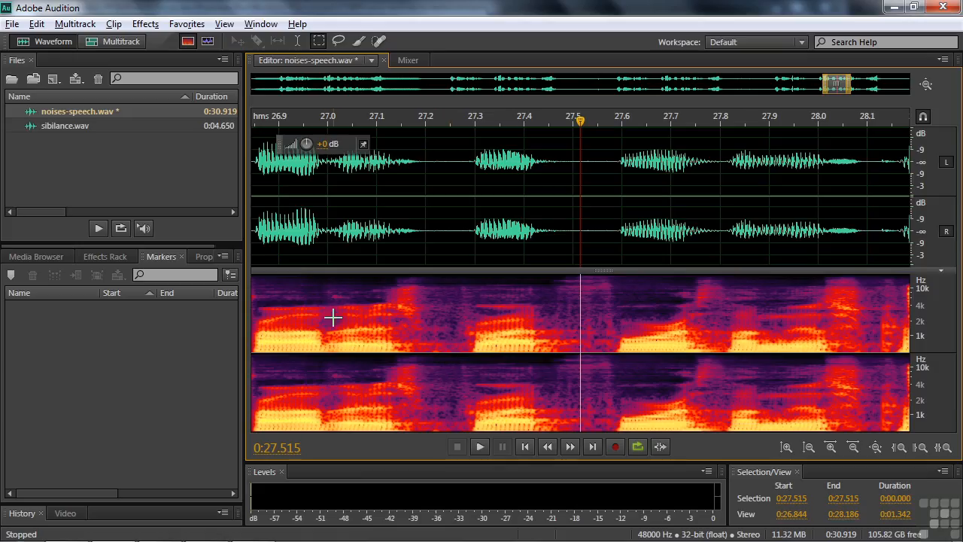
double_click(47, 127)
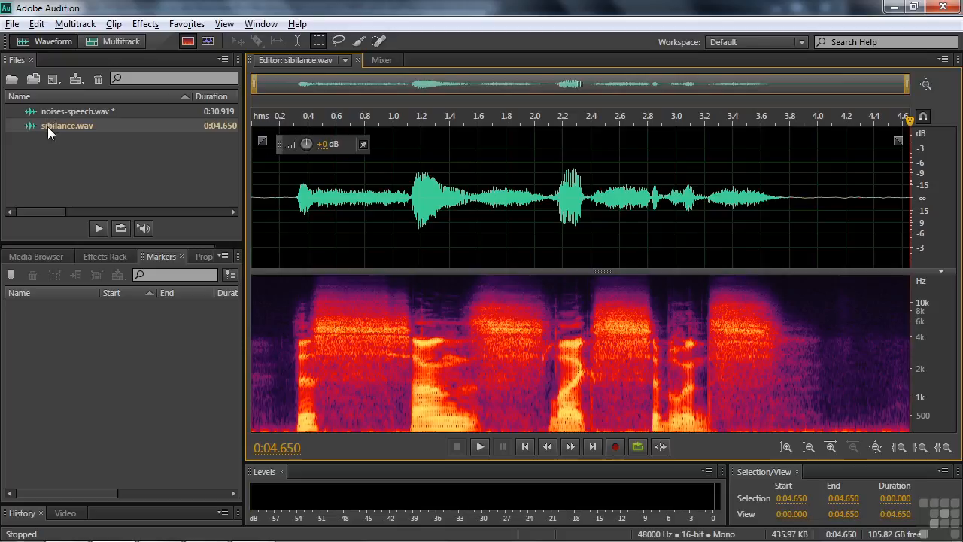
left_click(145, 24)
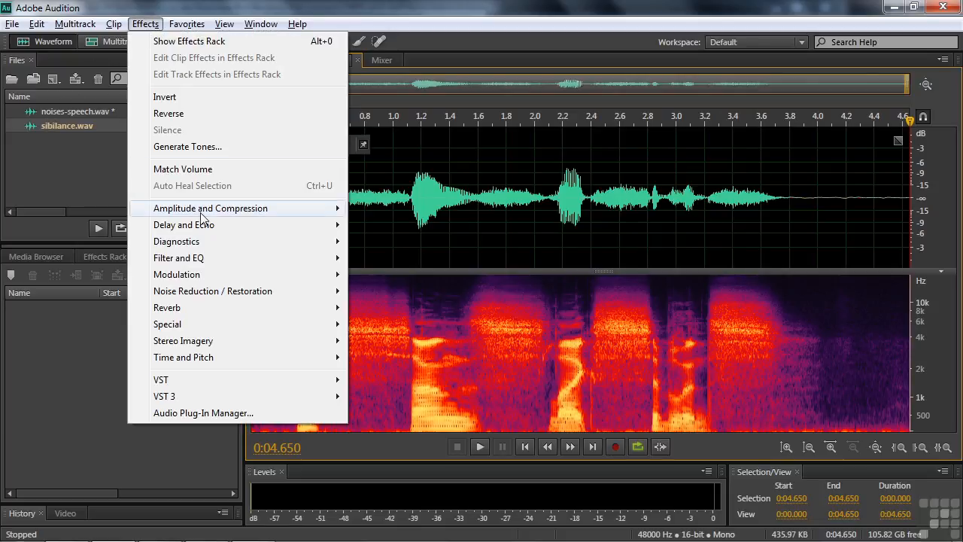
mouse_move(209, 211)
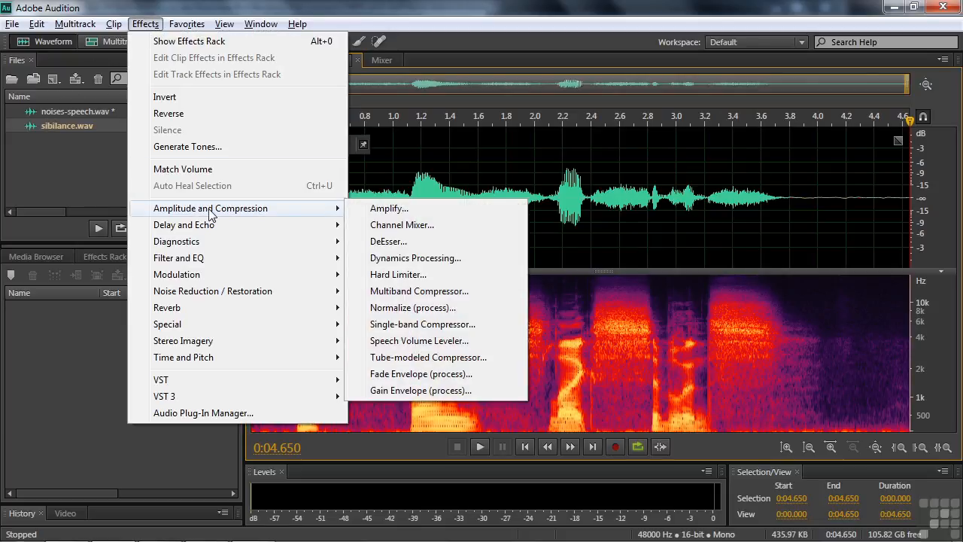
left_click(399, 244)
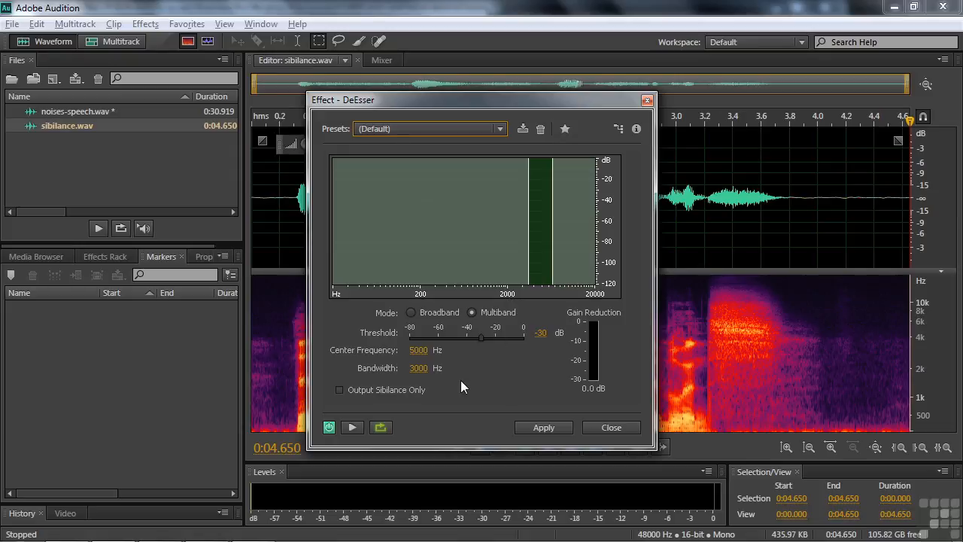
Try the Multiband DeEsser with -57 dB threshold, 3618 Hz center frequency and 5709 Hz bandwidth, preview it and close without applying.
left_click_drag(480, 339, 440, 341)
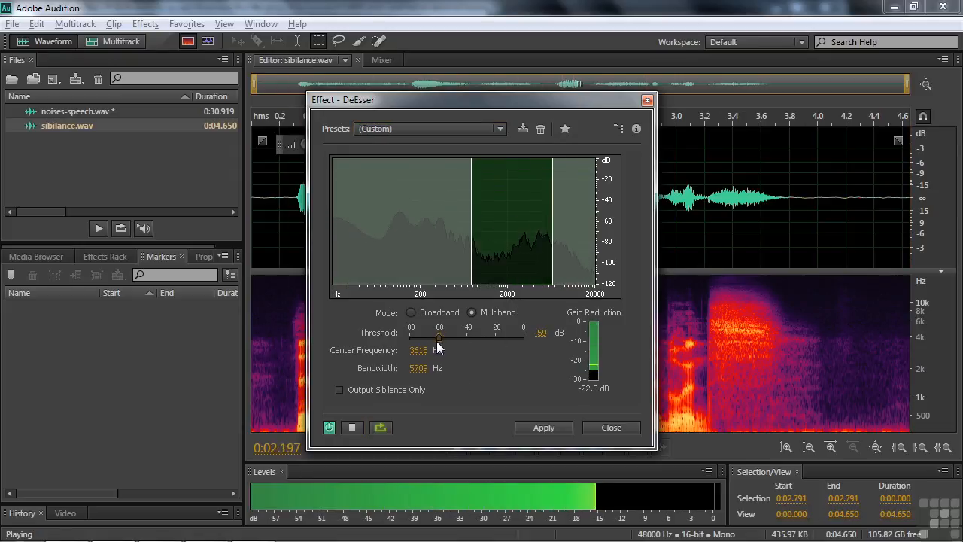
key("space")
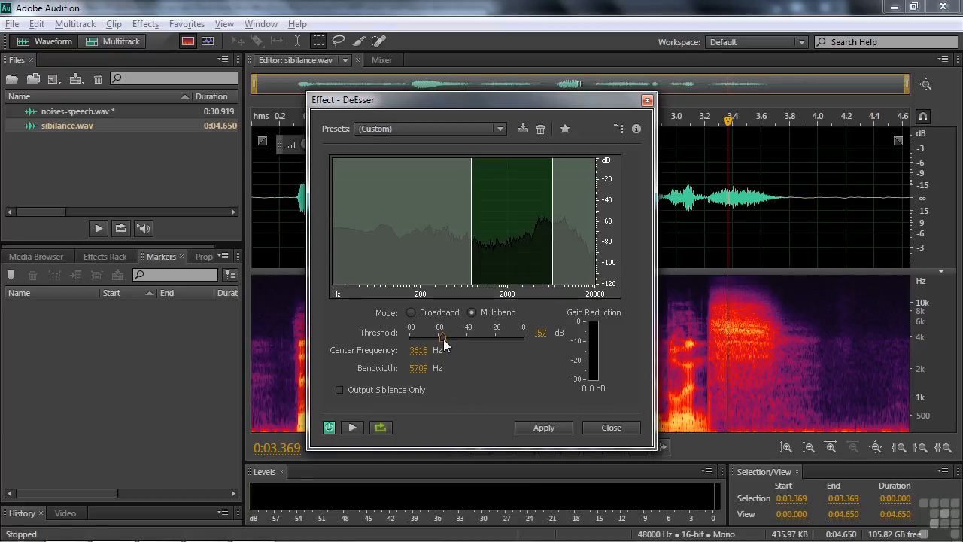
key("space")
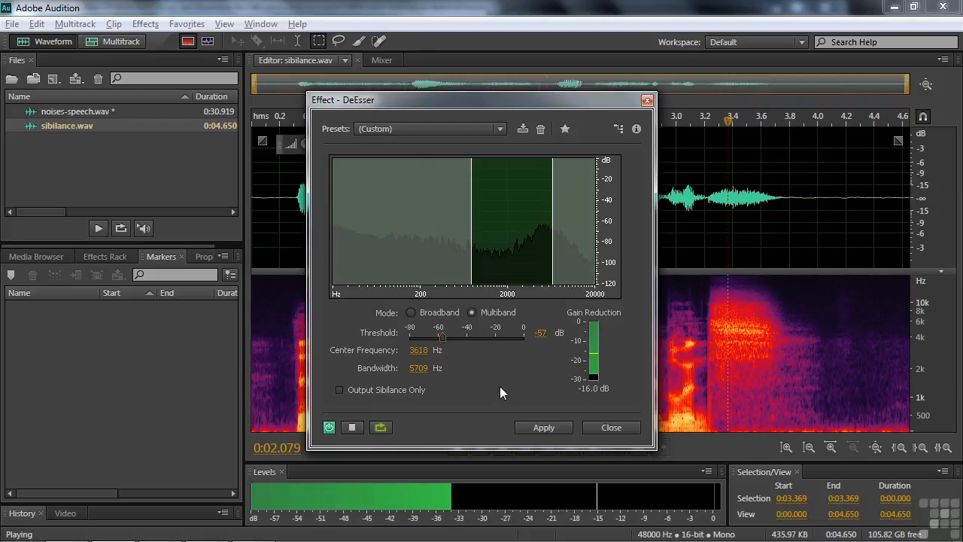
key("space")
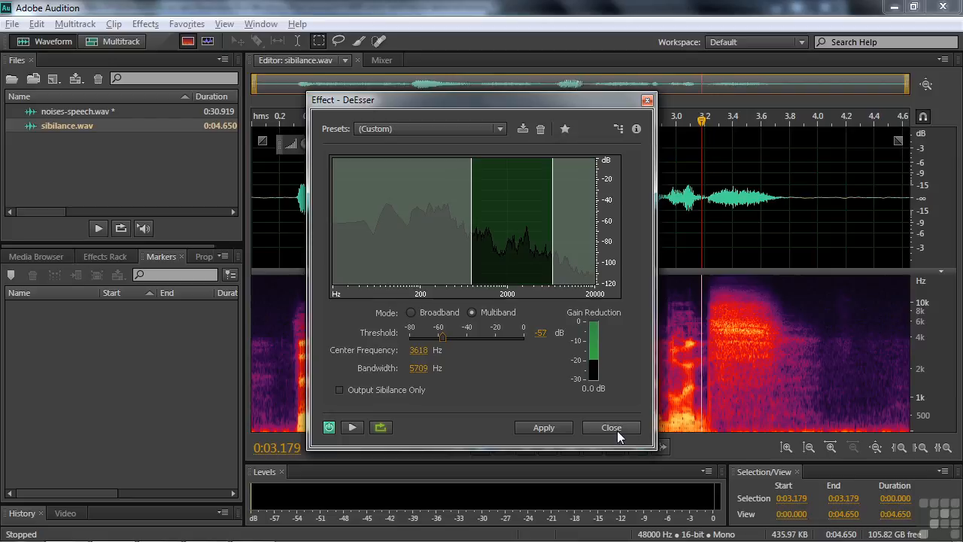
left_click(612, 428)
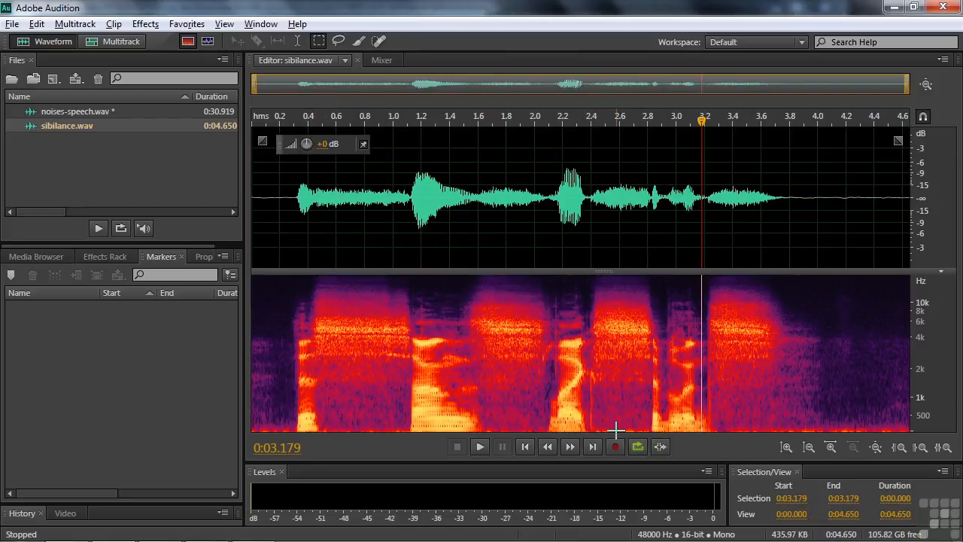